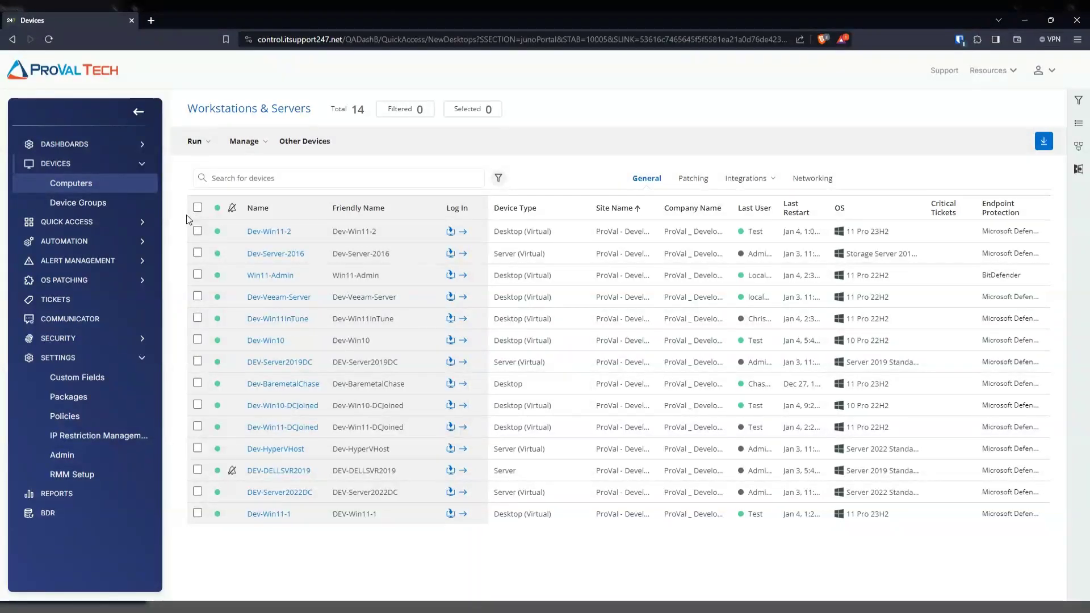
Step: From Automation > Tasks, start a new blank script with Add > Script Editor
click(61, 243)
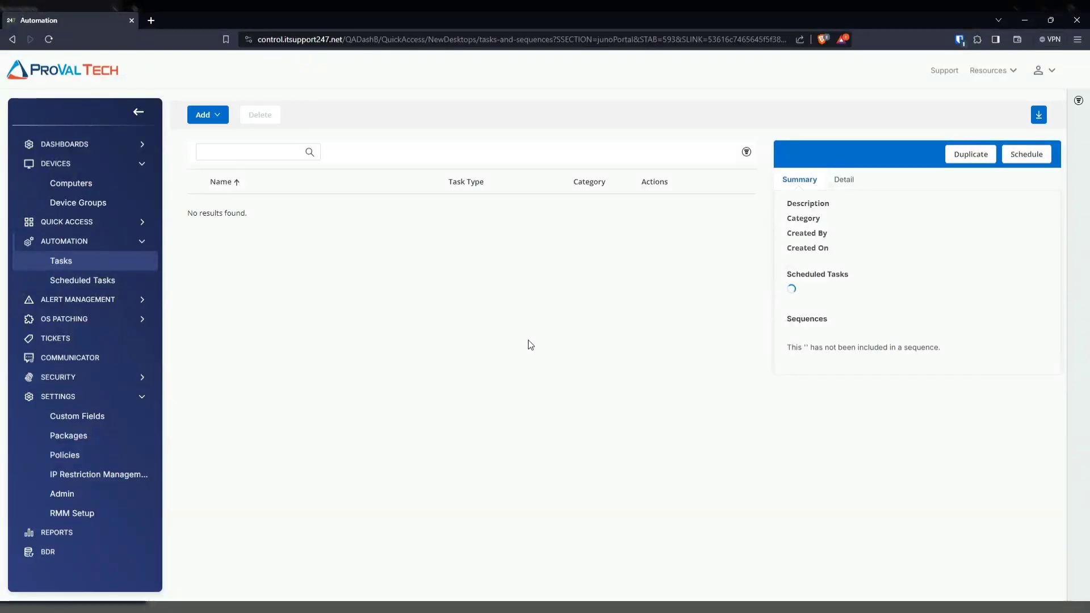
click(218, 117)
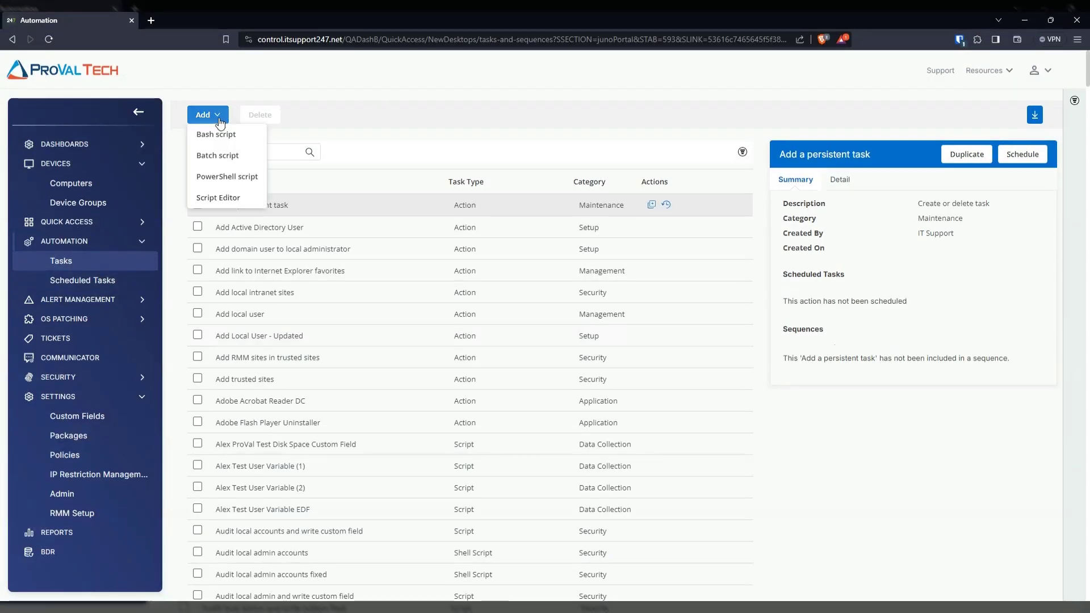
click(216, 207)
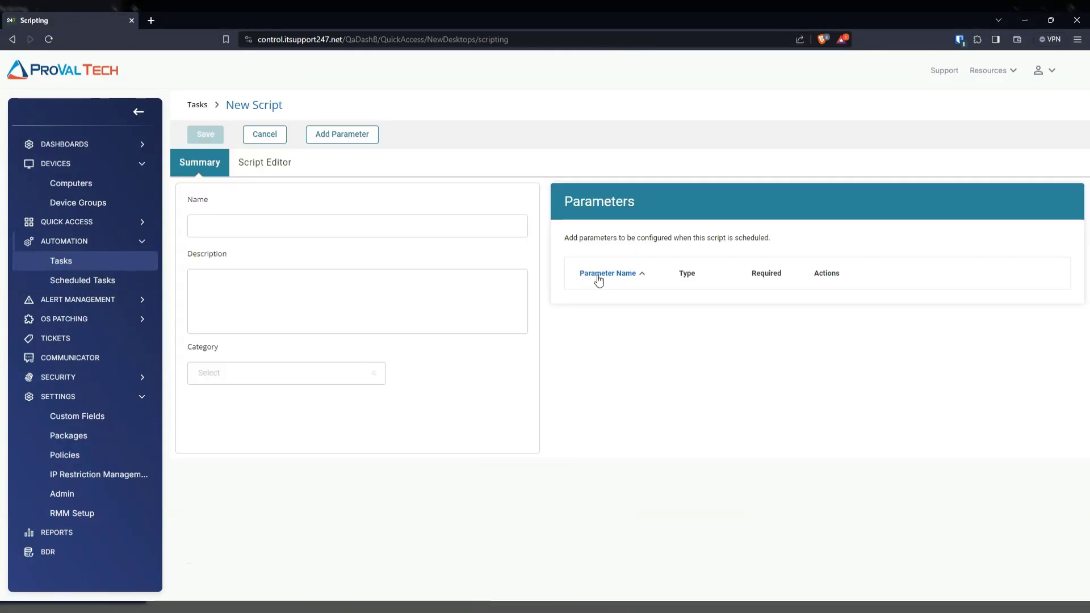
Step: Name the script 'PS version' with description 'will get the version of the PS of the machine'
click(372, 221)
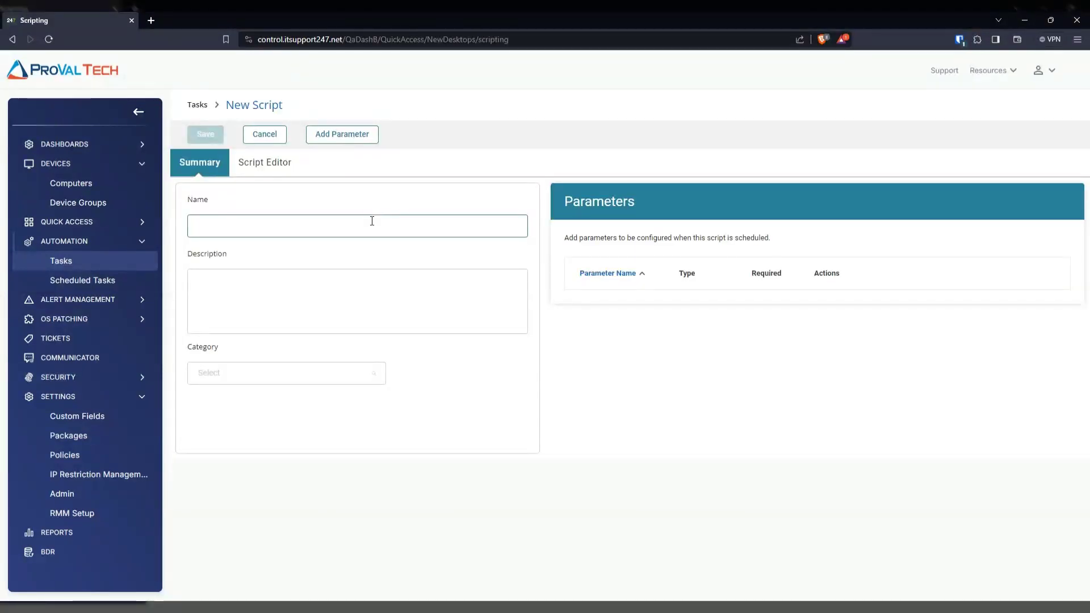
text(PS version)
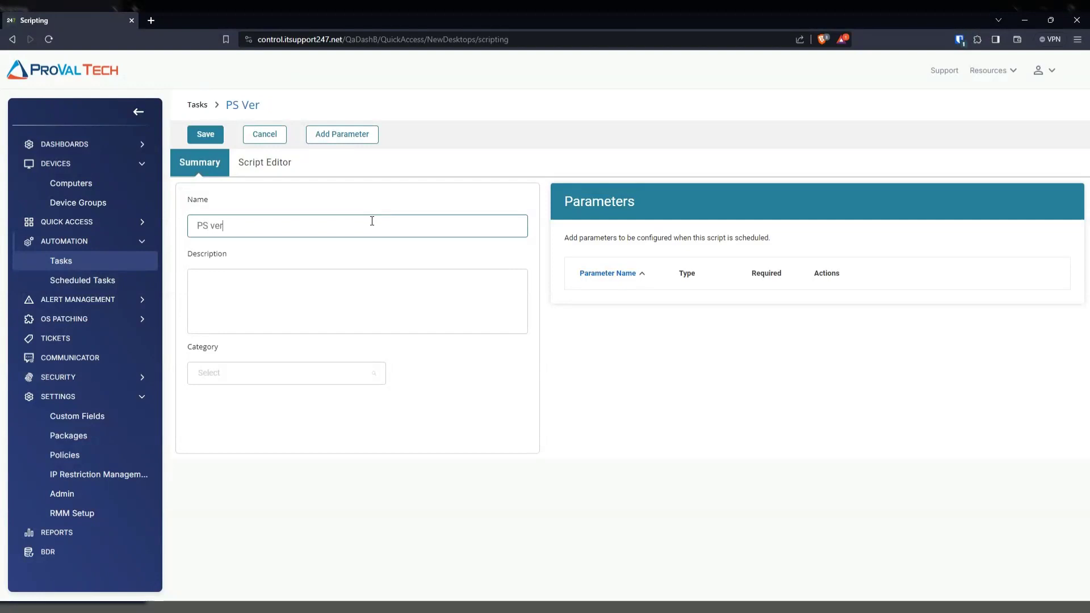
click(275, 297)
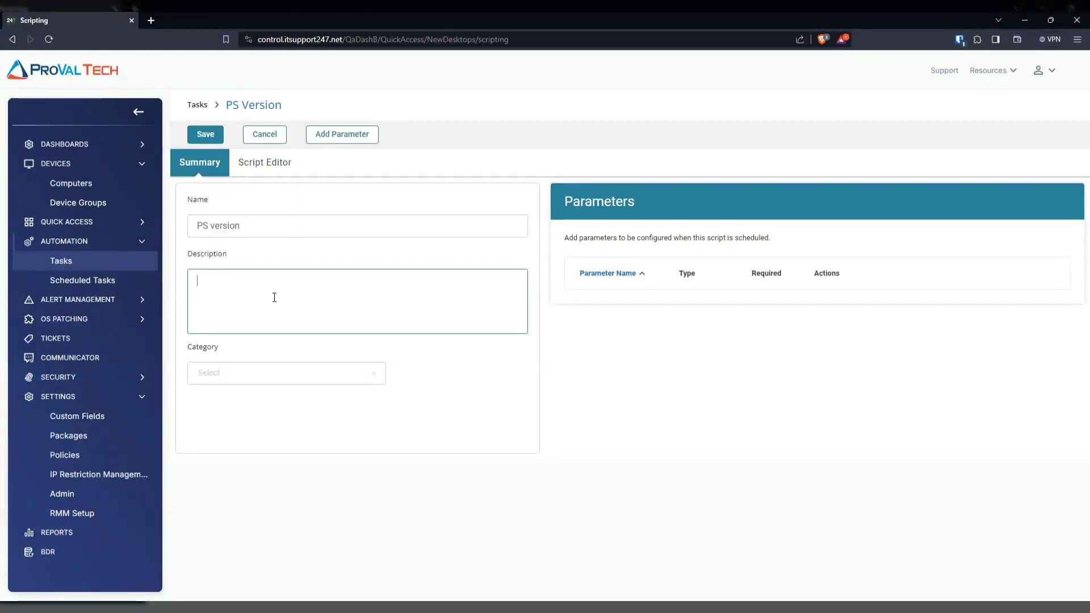
text(will get the version of t)
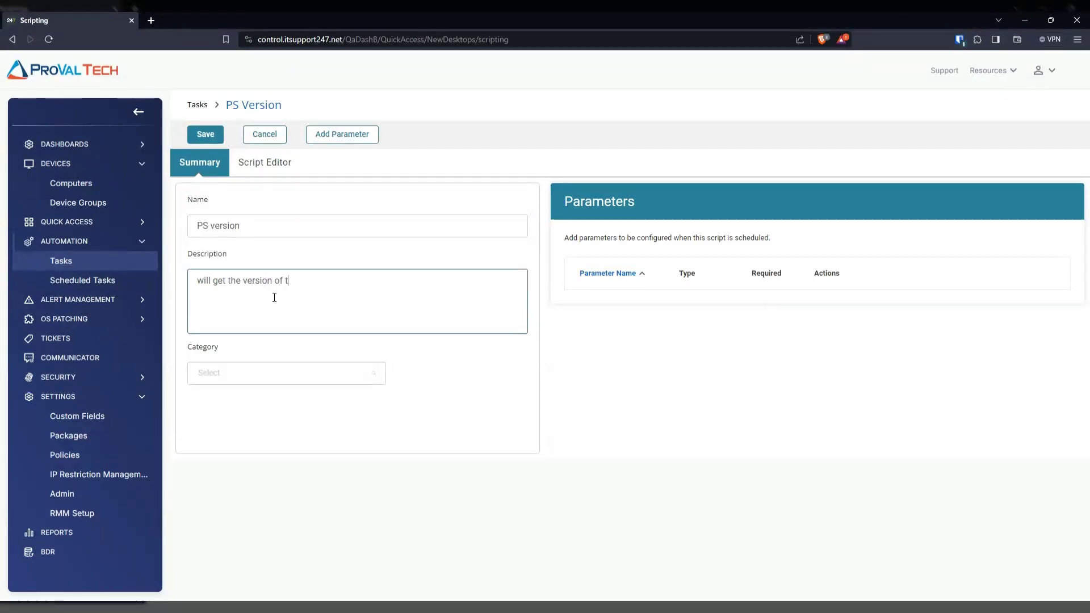
text(he PS of the machine)
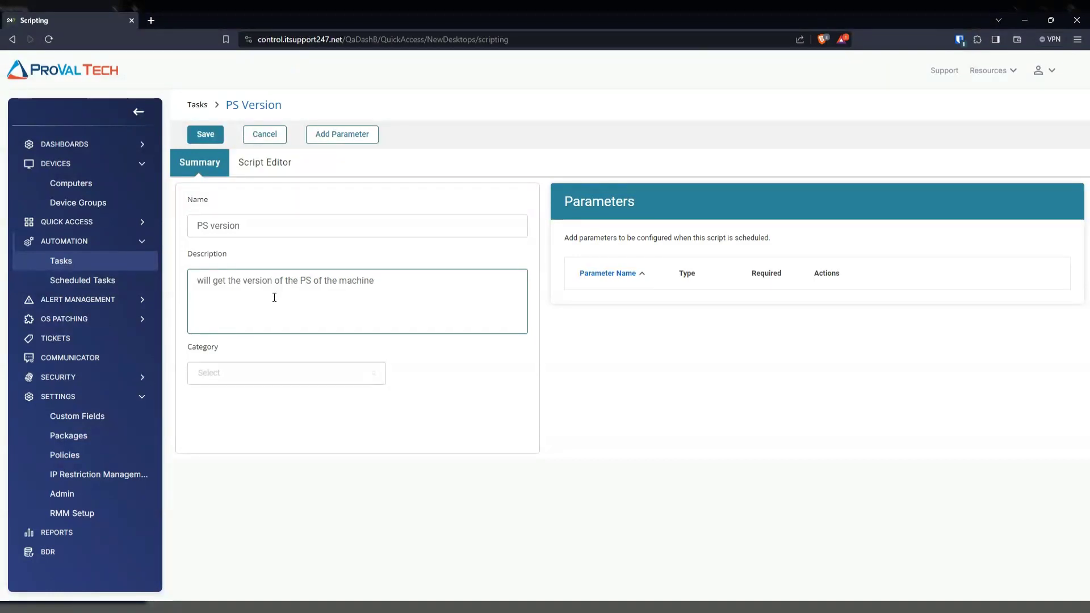
Step: Set the script's category to Data Collection
click(340, 373)
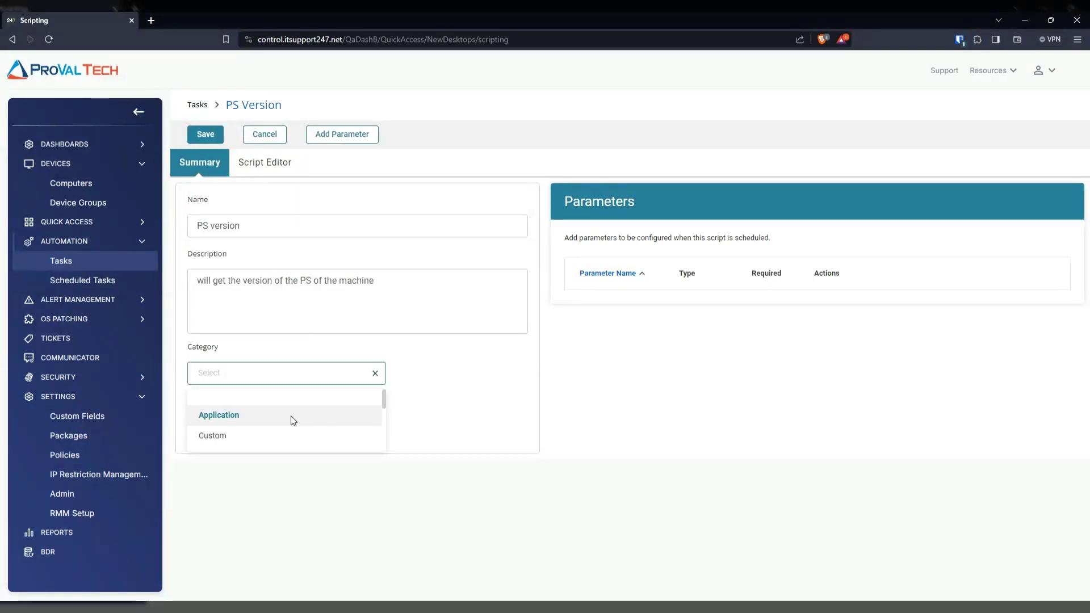
scroll(249, 419, down, 3)
scroll(261, 414, up, 3)
text(ca)
click(250, 407)
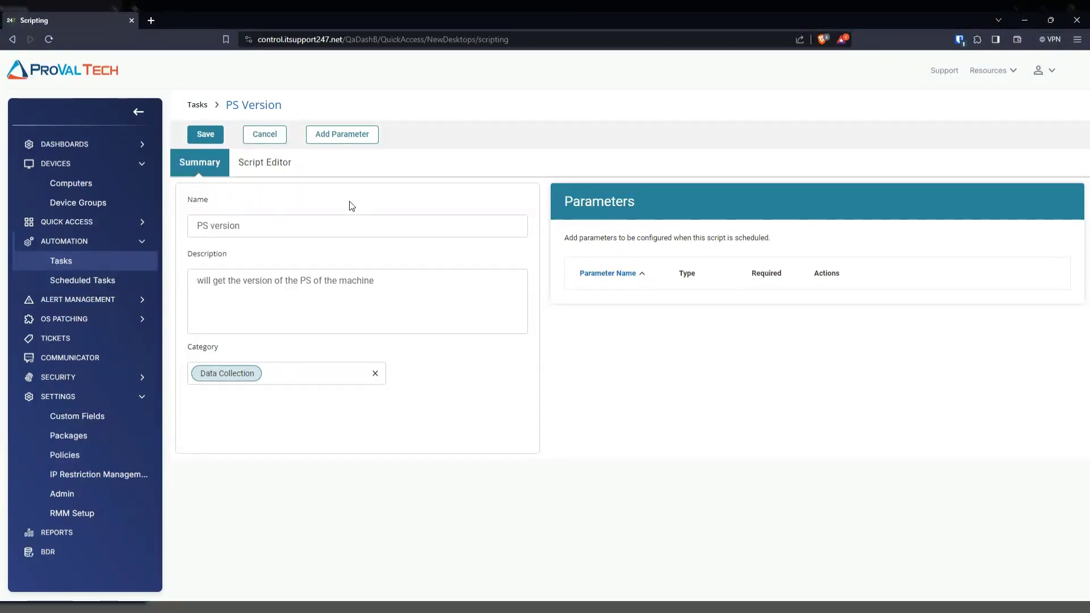
Step: Add a first PowerShell script step and paste in the version-check code
click(257, 165)
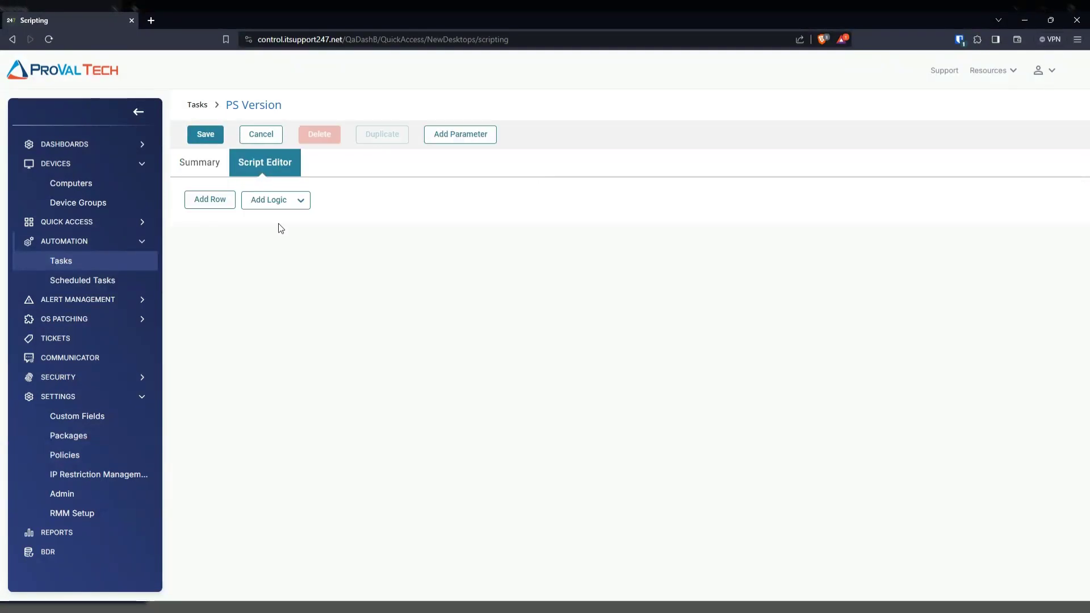
click(305, 205)
click(221, 200)
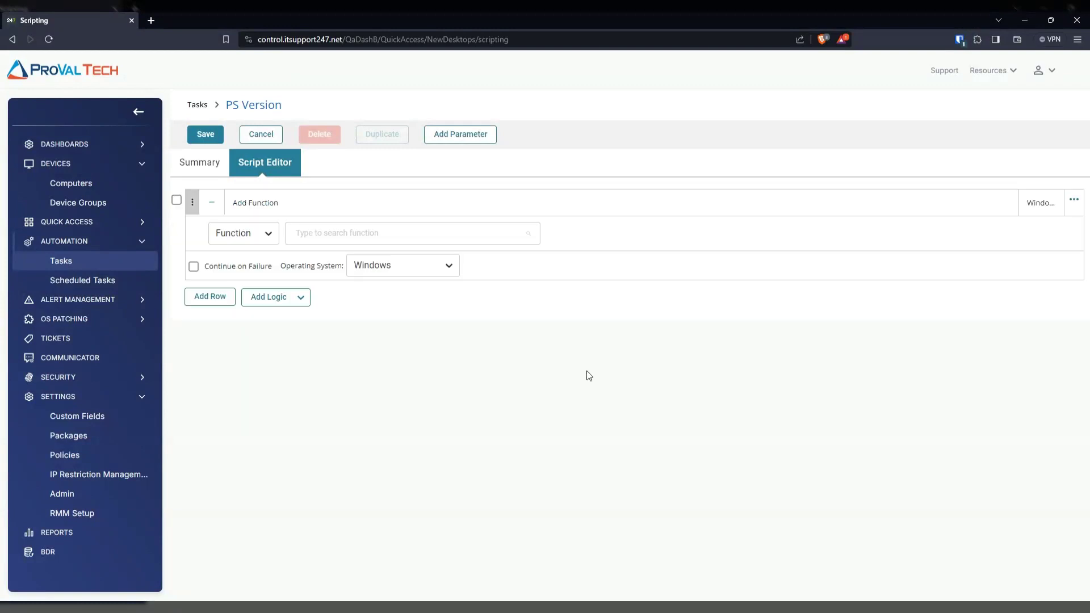
click(276, 232)
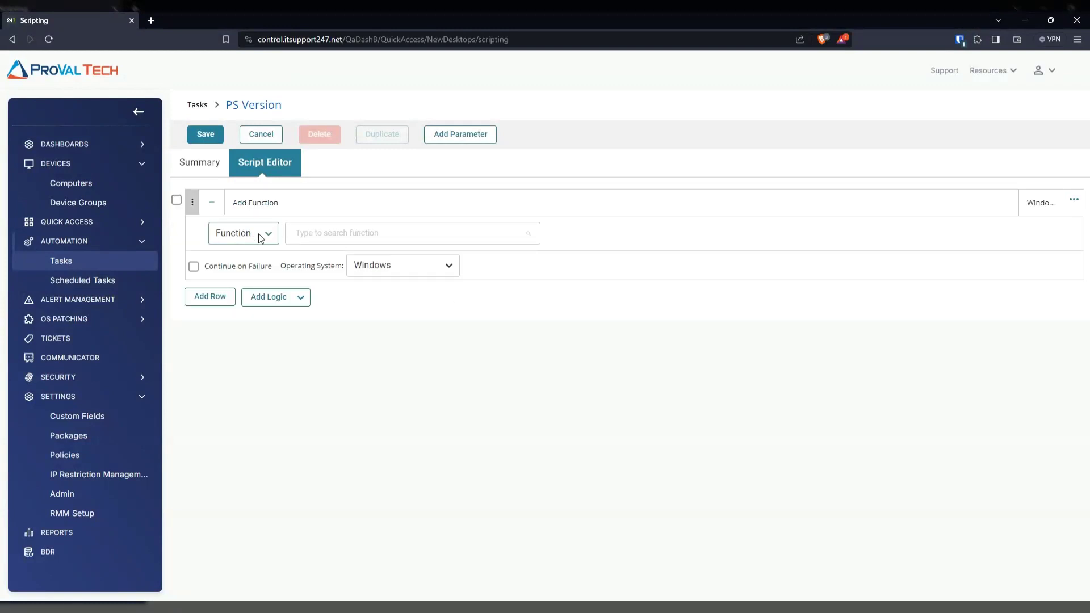
click(327, 233)
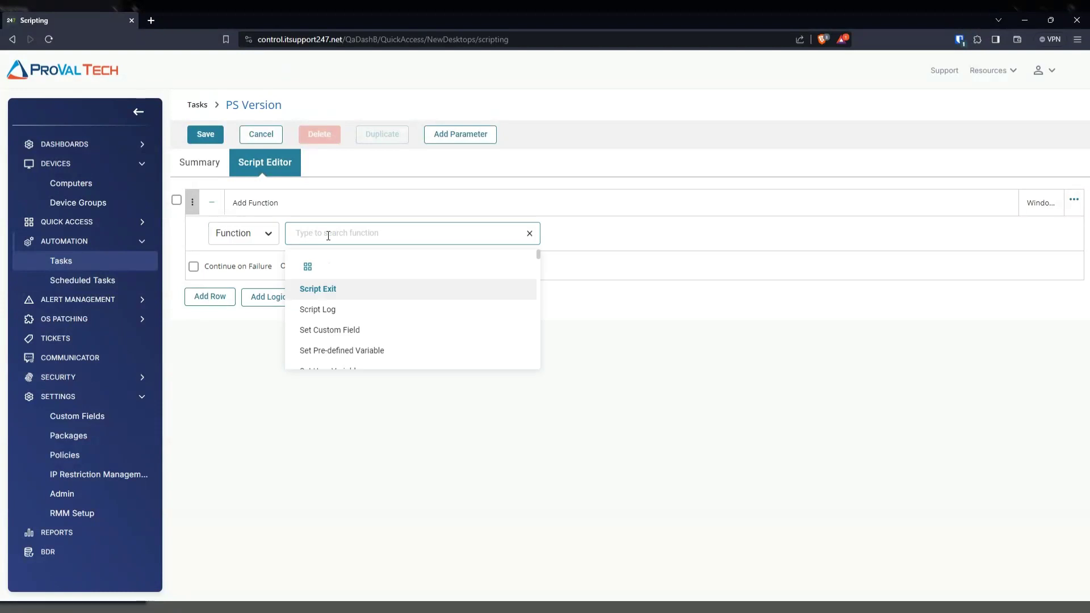
text(power)
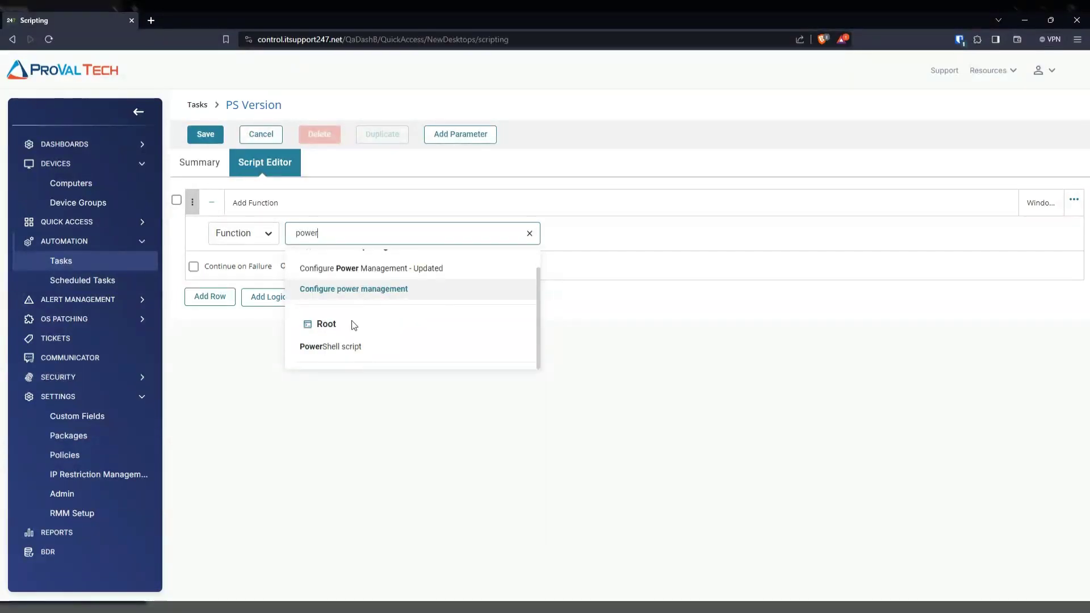
click(331, 349)
click(448, 257)
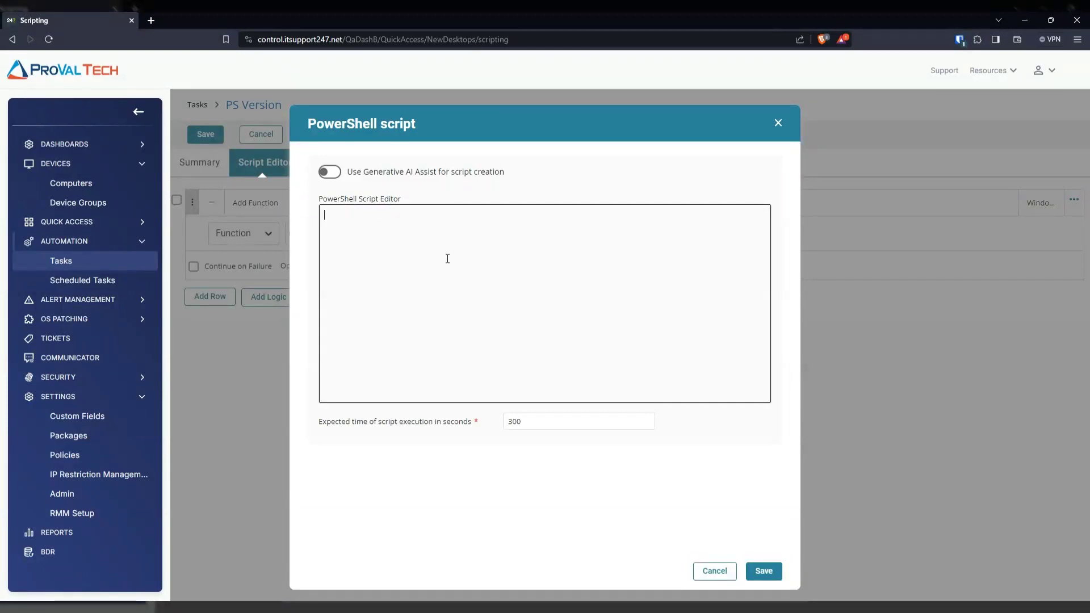
text(return "$(if($PSVersionTable.PSVersion.Major -lt 5) {'Failure'} else {'Success'}): $($PSVersionTable.PSVersion)")
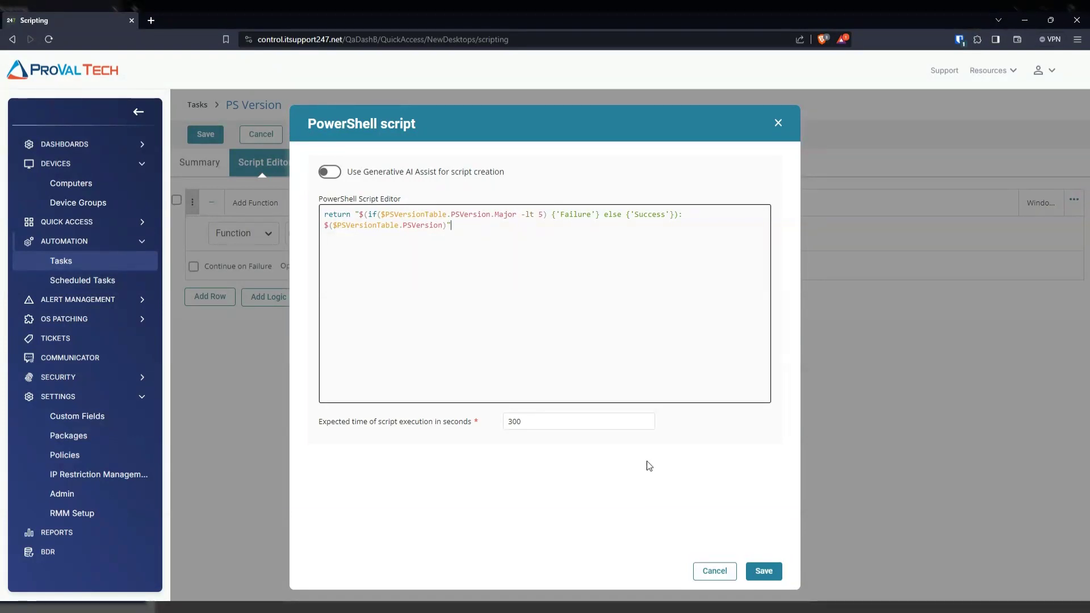
Step: Save the PowerShell step, then add a Script Log step logging %output%
click(763, 572)
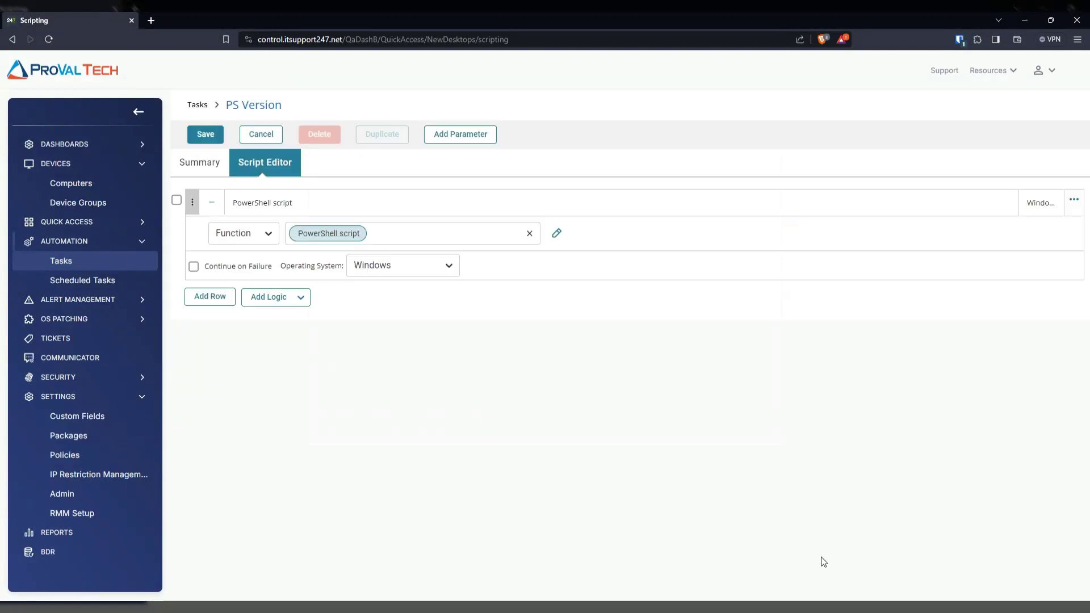
click(209, 295)
click(328, 332)
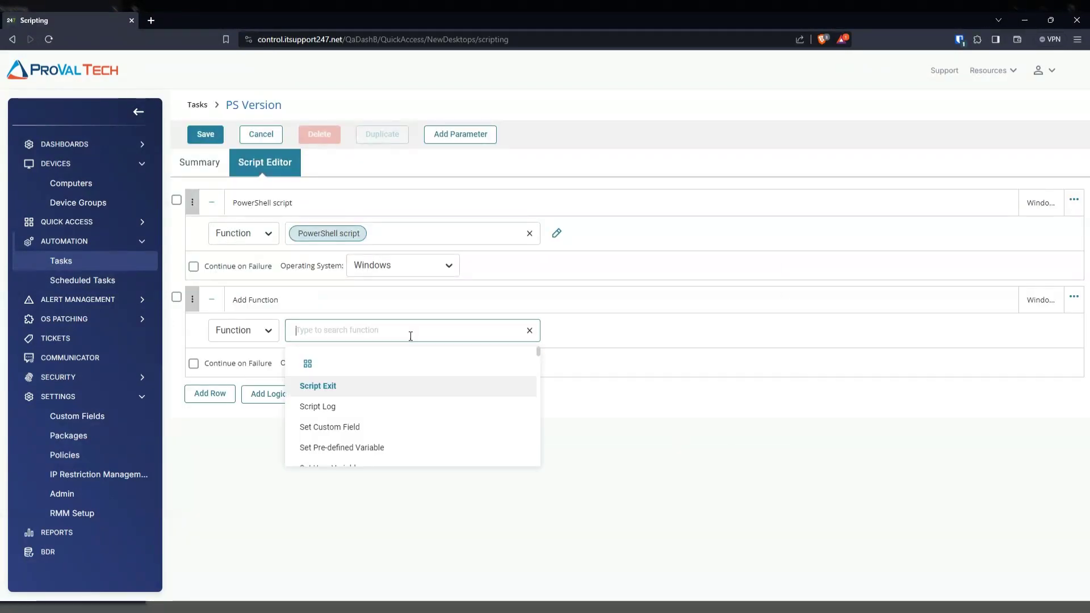
click(326, 409)
click(372, 300)
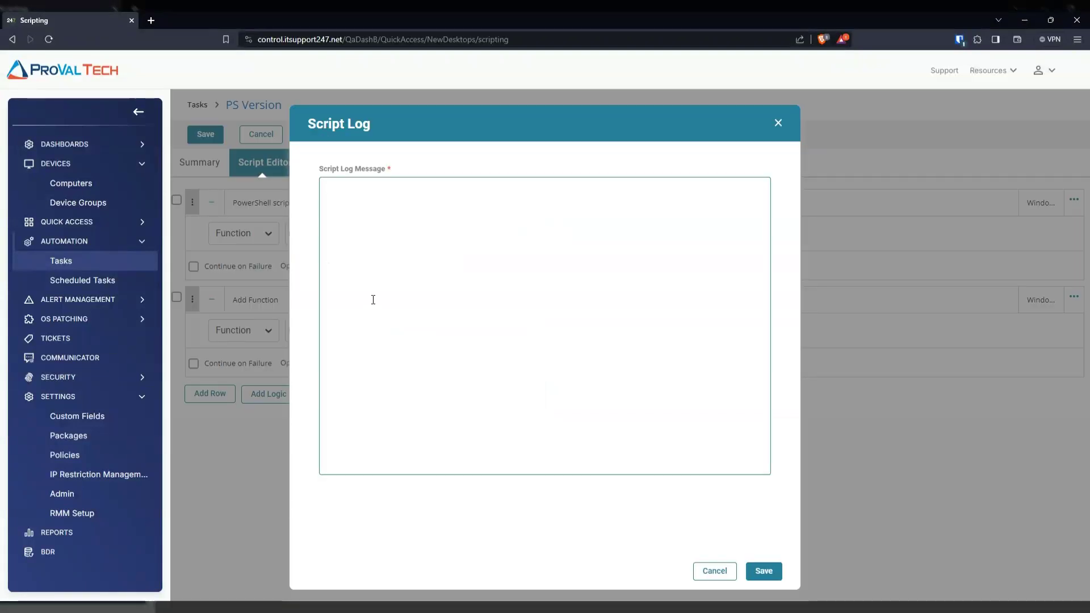
text(%output%)
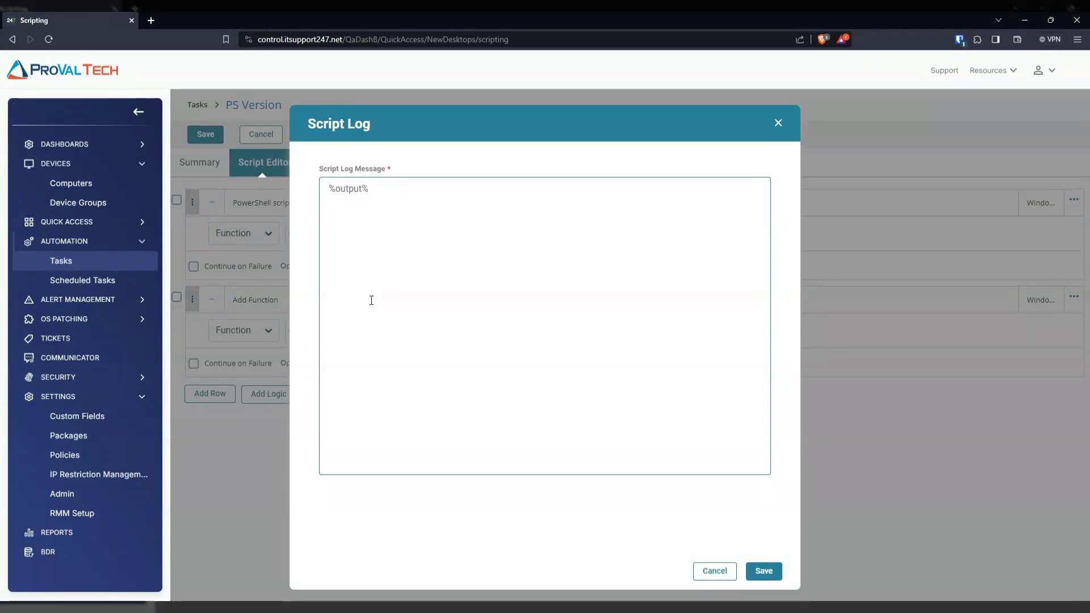
click(764, 571)
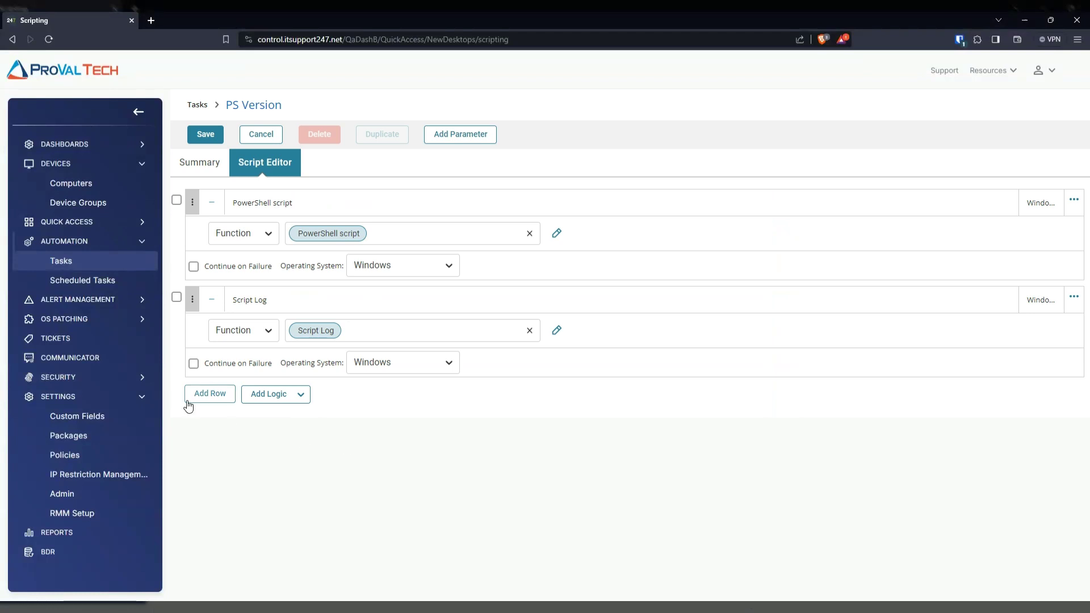
Step: Add a third step using the Set Custom Field function
click(209, 395)
click(323, 427)
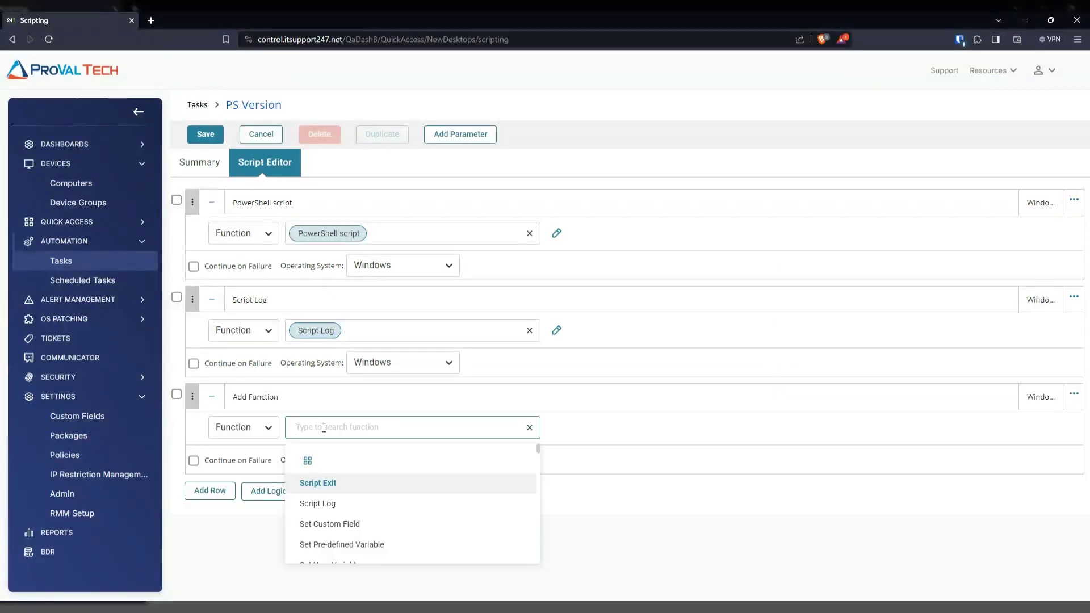
text(cus)
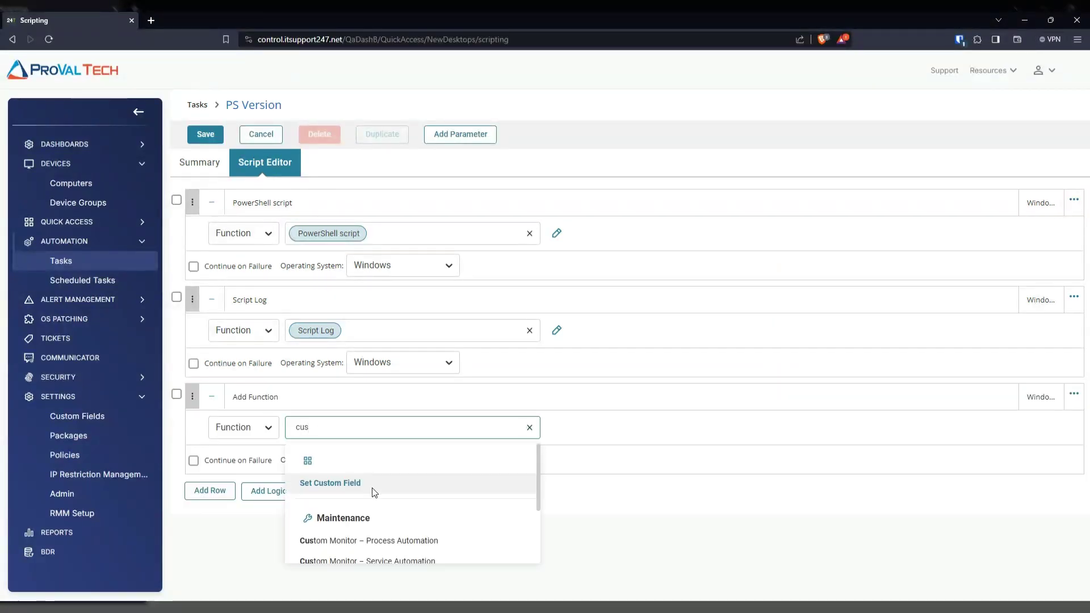
click(348, 487)
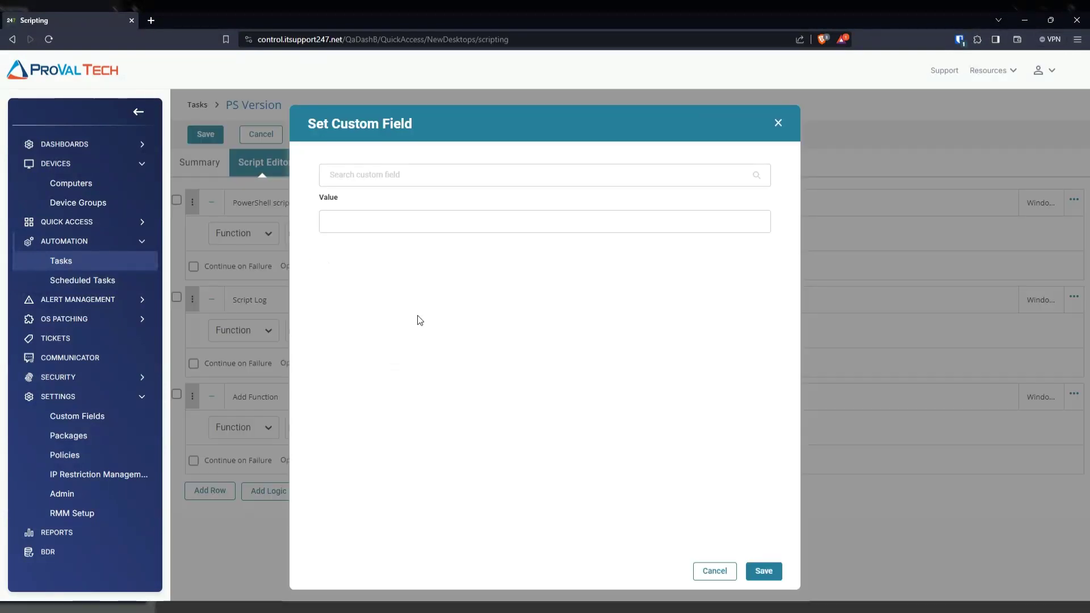
Step: Pick the PowerShell Version custom field, then remove that choice
click(375, 175)
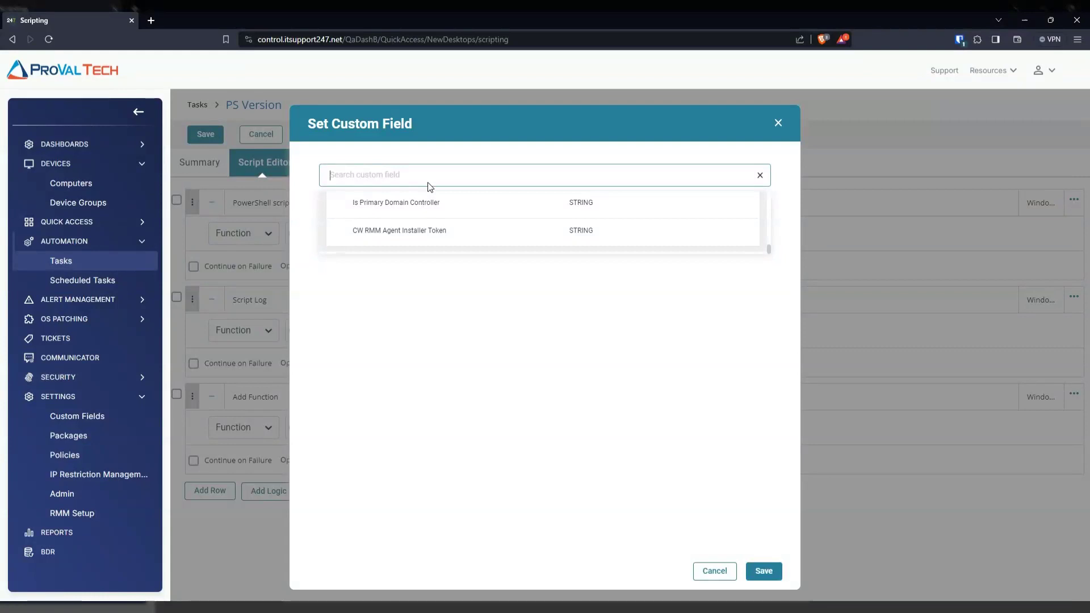
text(power)
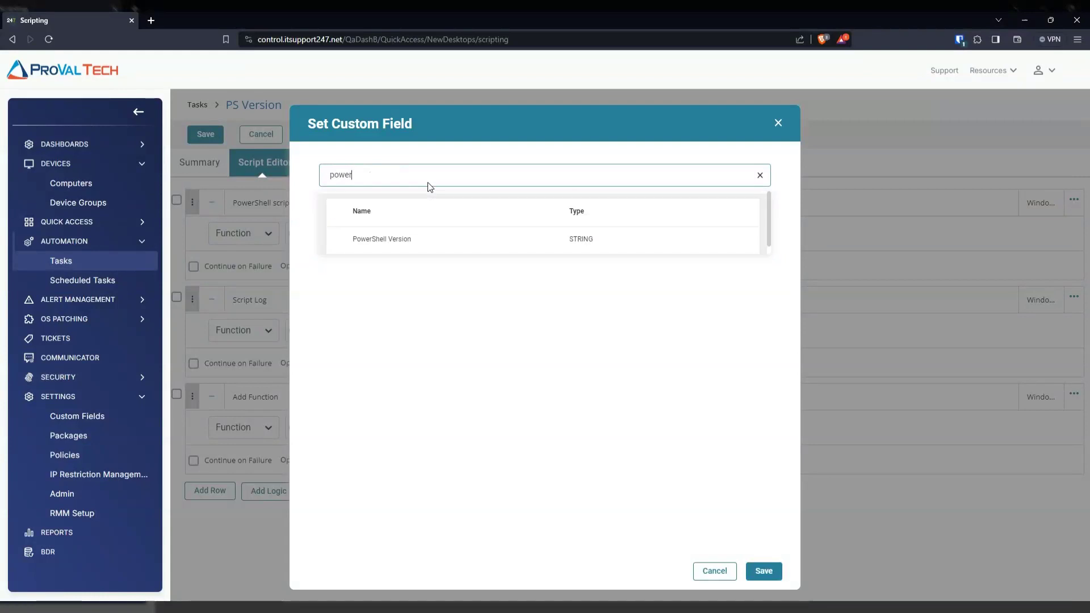
click(404, 241)
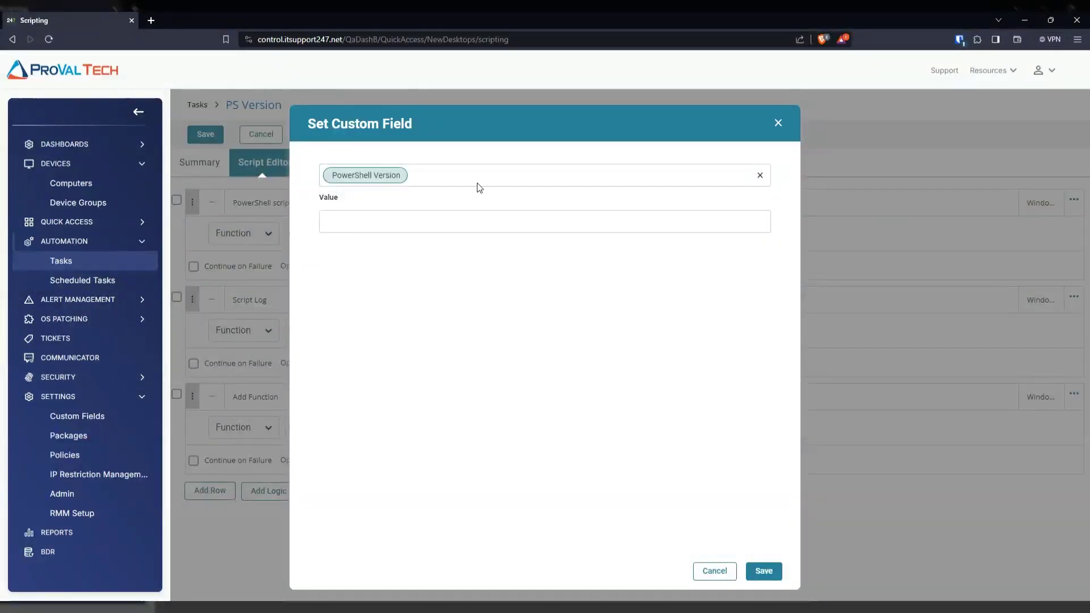
click(365, 223)
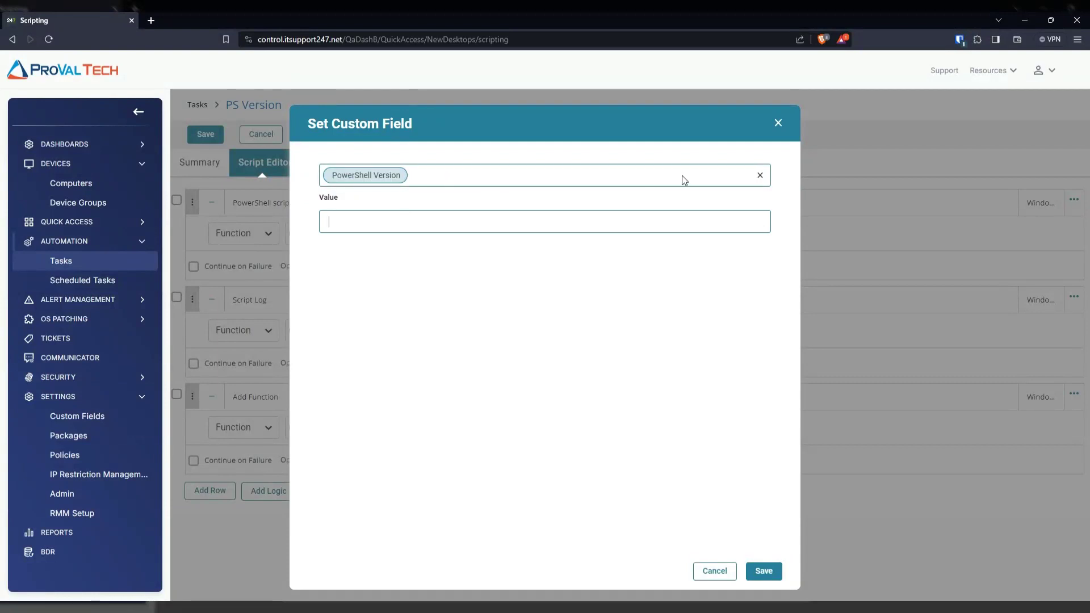
click(760, 174)
text(powers)
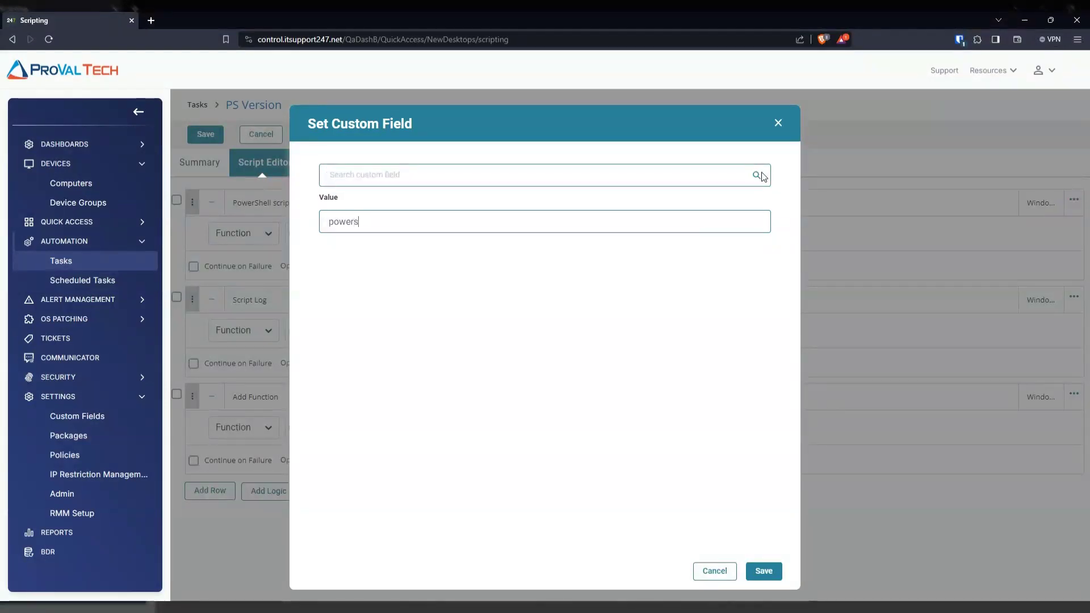
key(BackSpace)
key(BackSpace)
key(BackSpace)
key(BackSpace)
key(BackSpace)
Step: Target the PS Version custom field with value %Output% and add the step
click(724, 175)
text(powershe)
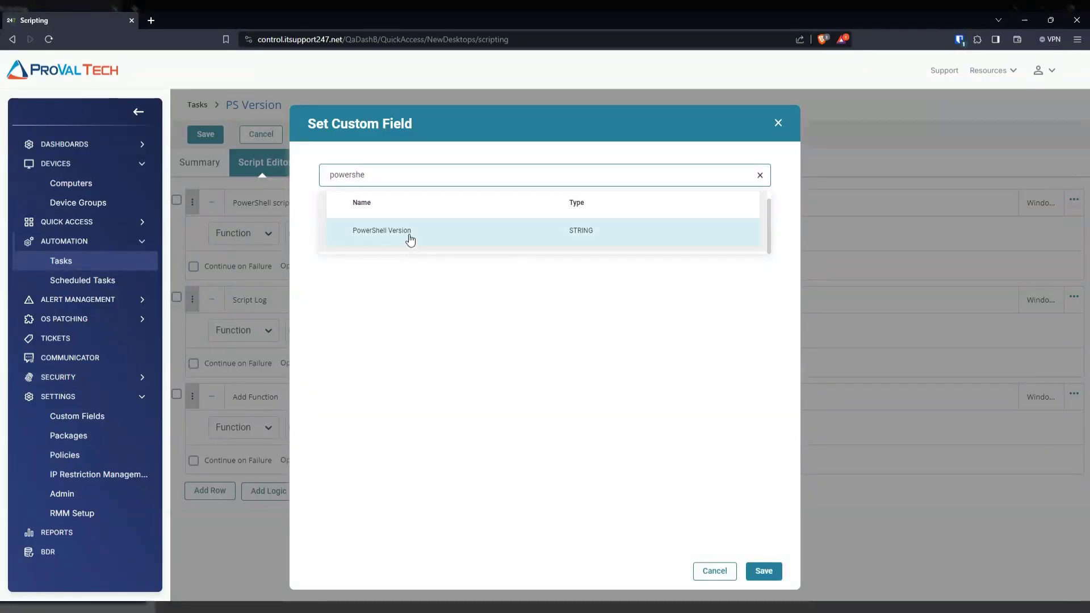
drag(387, 175, 244, 166)
text(p)
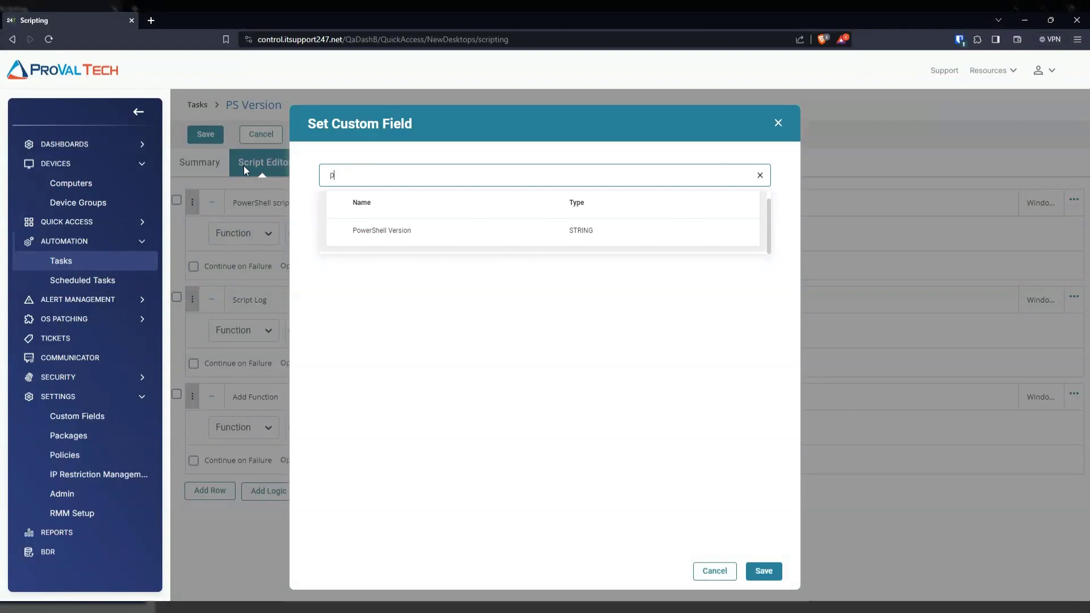
text(s)
click(362, 235)
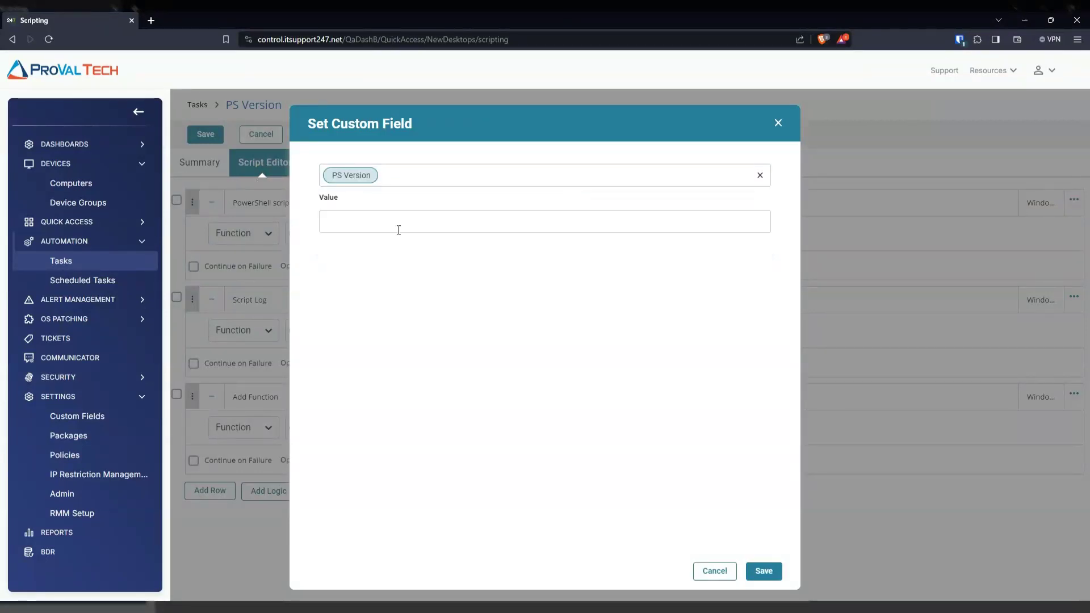
click(399, 230)
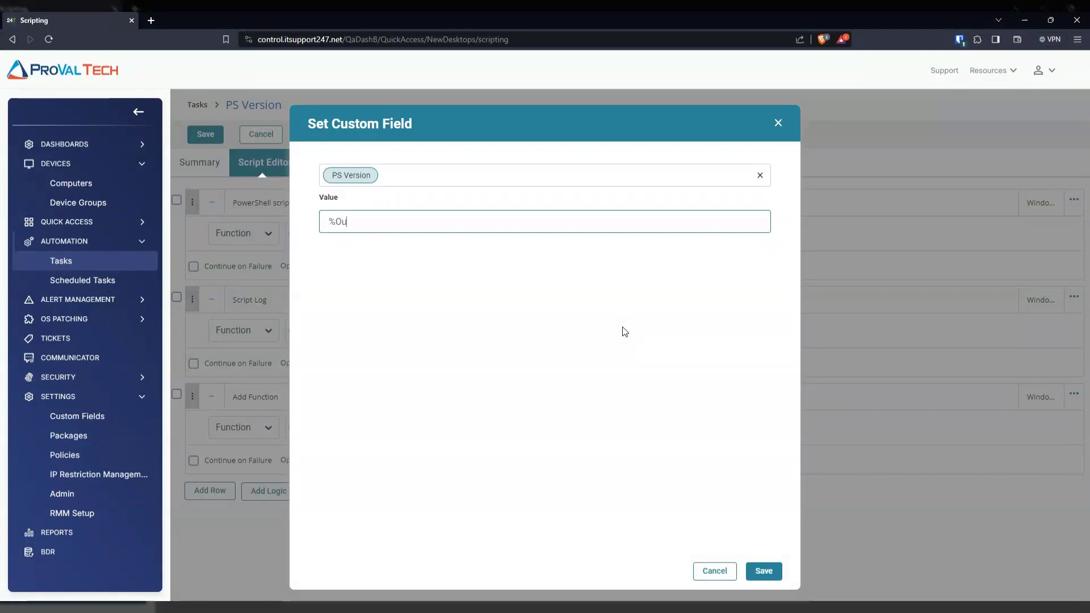
text(%Output%)
click(749, 572)
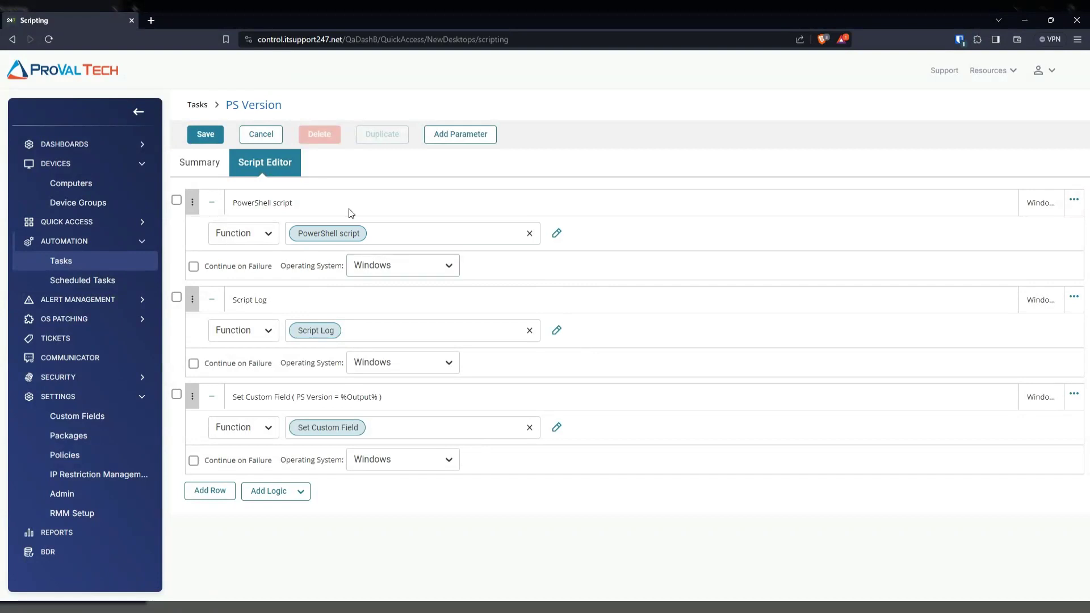
Step: Save the PS Version script with its three steps
click(197, 139)
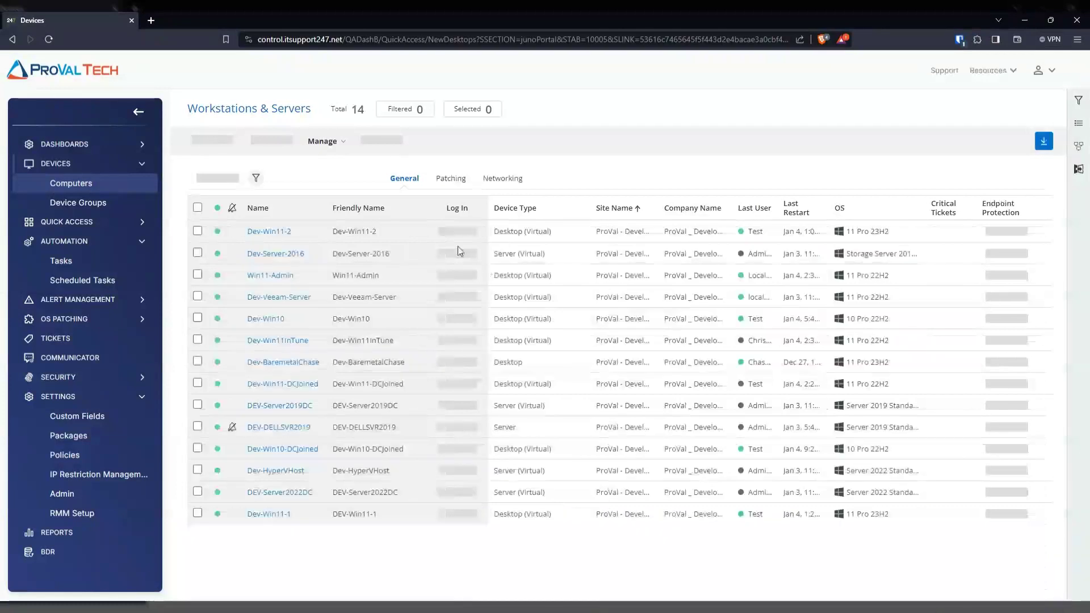
Step: Open Dev-Win11-2's custom fields at 50 rows per page and find the empty PS Version field
click(273, 232)
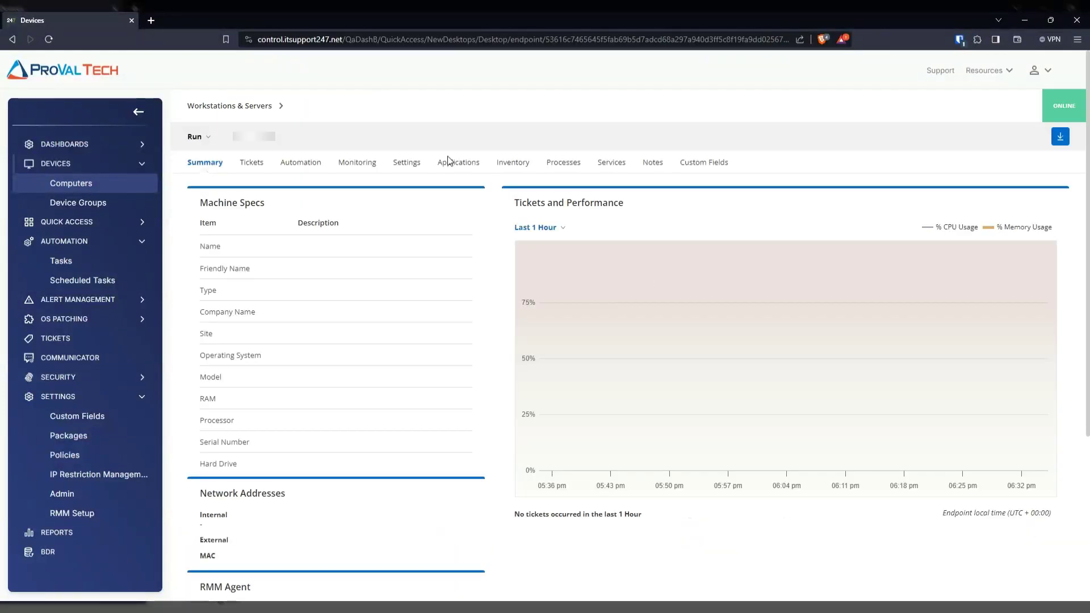
click(773, 166)
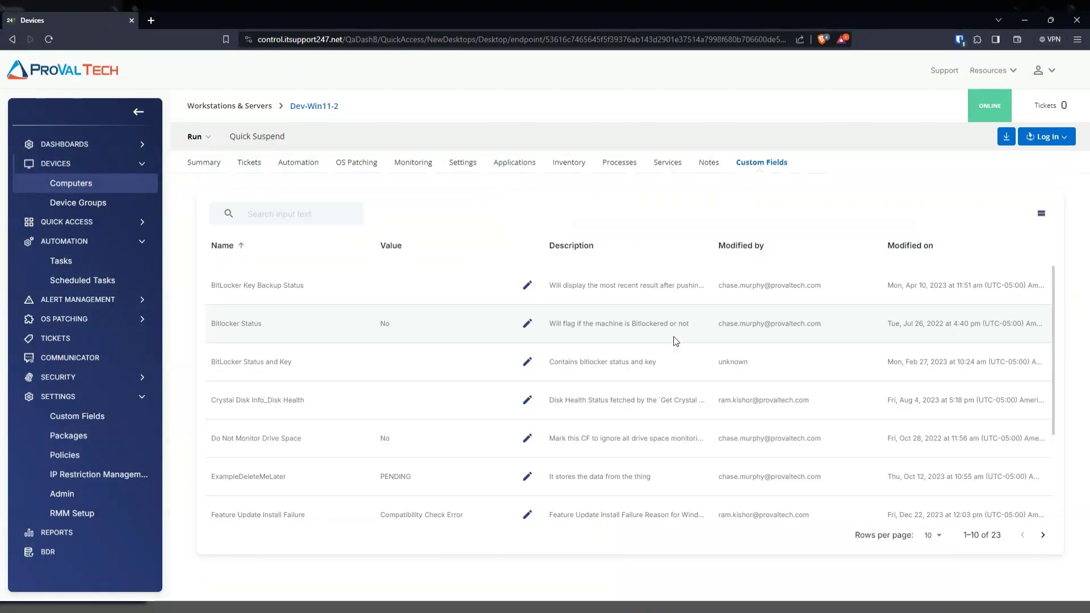
scroll(328, 376, down, 1)
scroll(328, 376, down, 1)
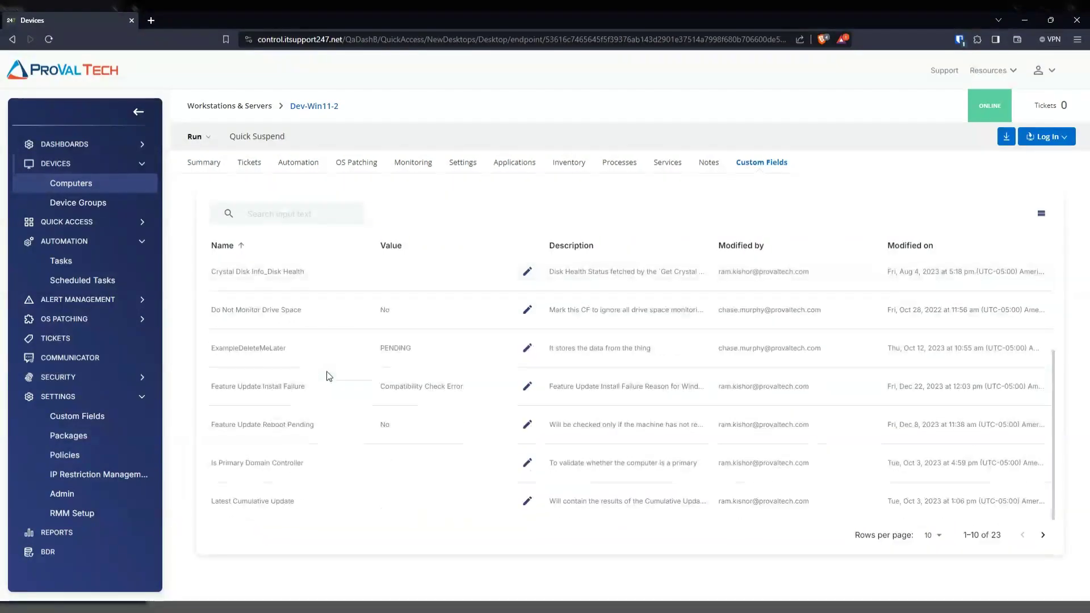
click(937, 538)
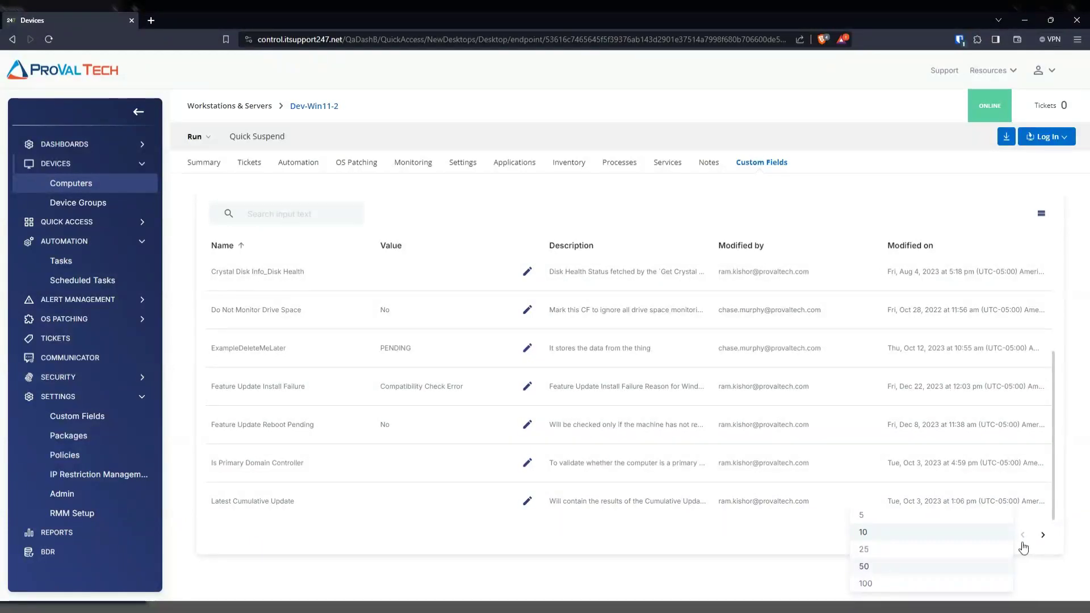
click(886, 566)
scroll(511, 397, down, 6)
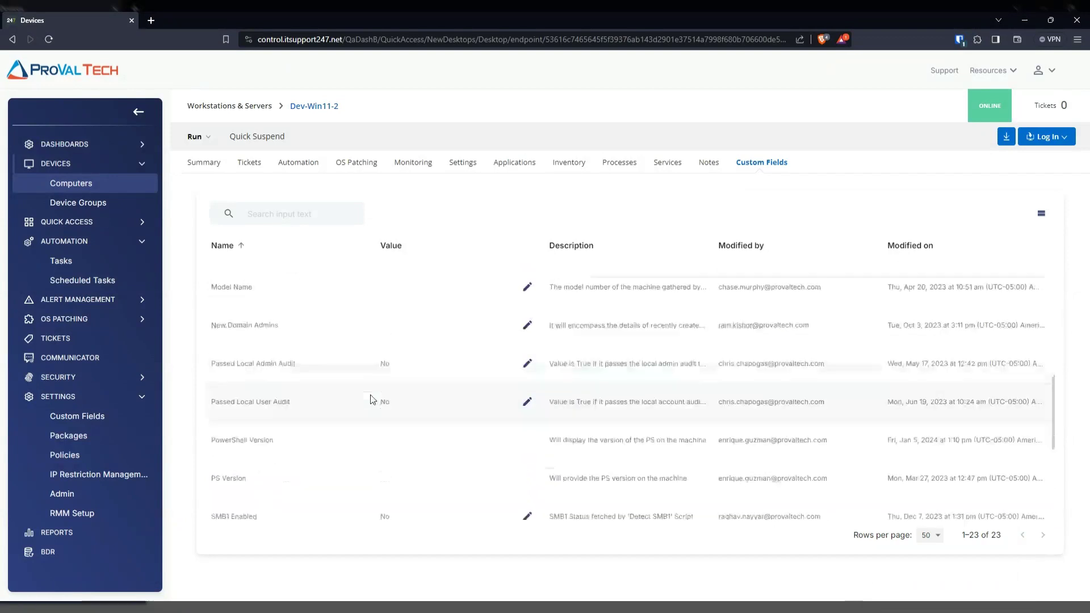
scroll(370, 400, down, 3)
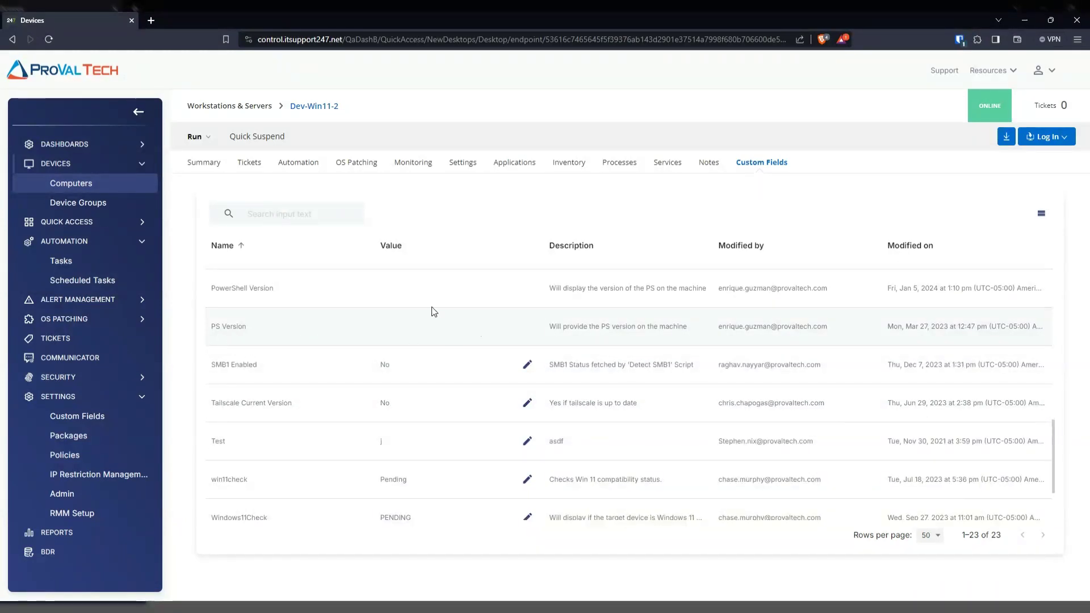
click(196, 137)
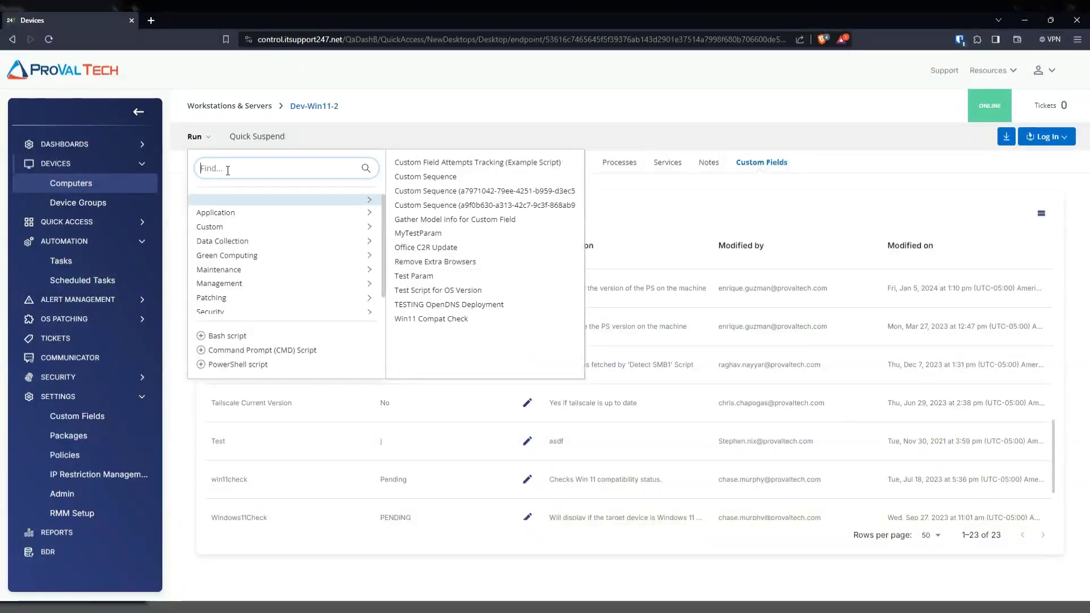
Step: Search 'ps ver', choose the PS version script, and run it now on Dev-Win11-2
text(powershe)
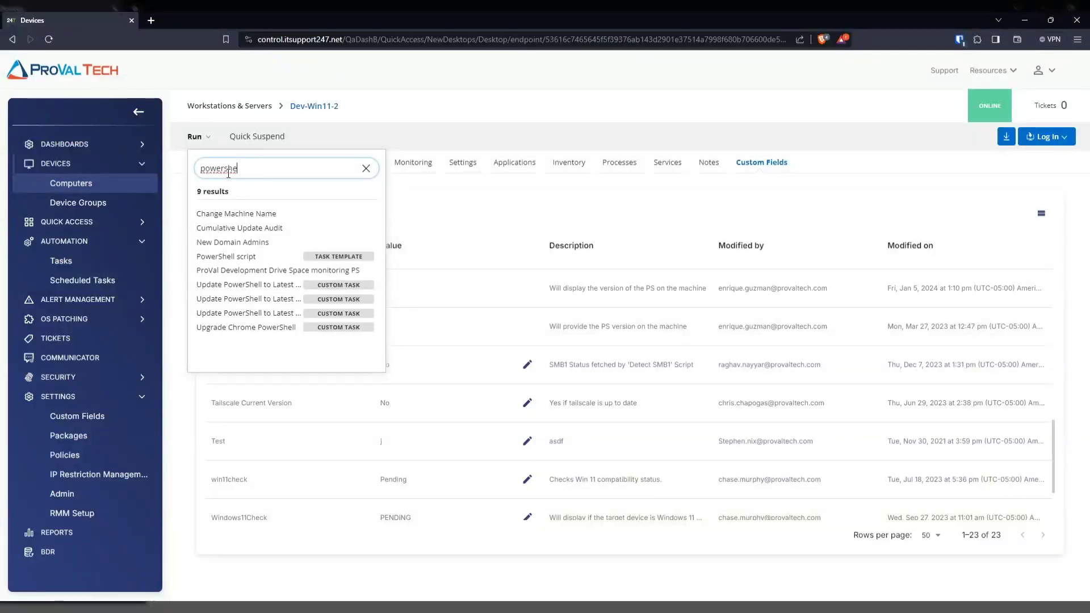
key(BackSpace)
key(BackSpace)
key(BackSpace)
key(BackSpace)
key(BackSpace)
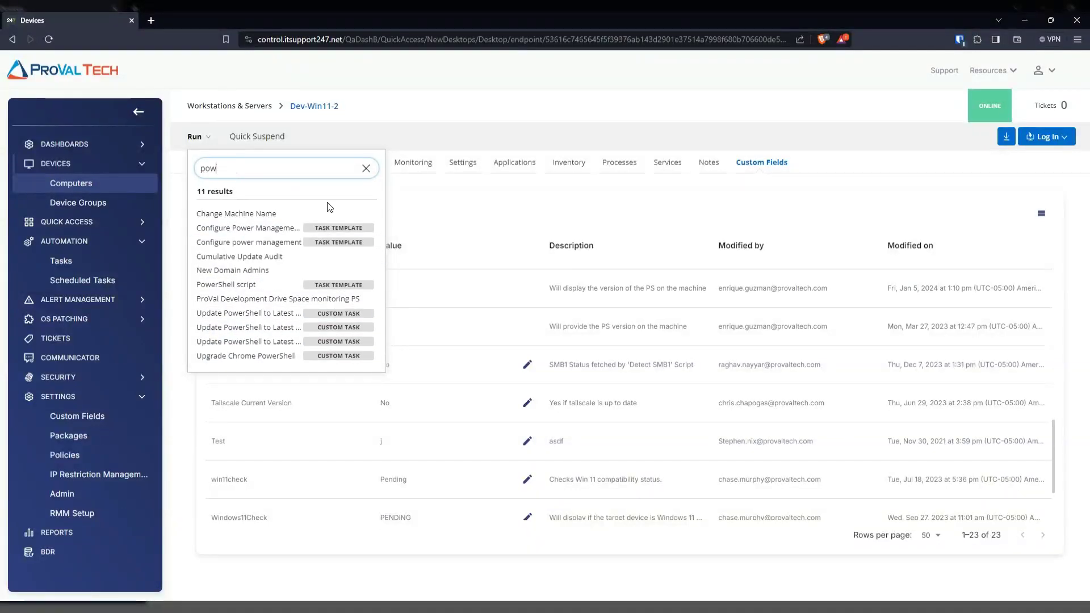
key(BackSpace)
key(BackSpace)
key(BackSpace)
text(ps)
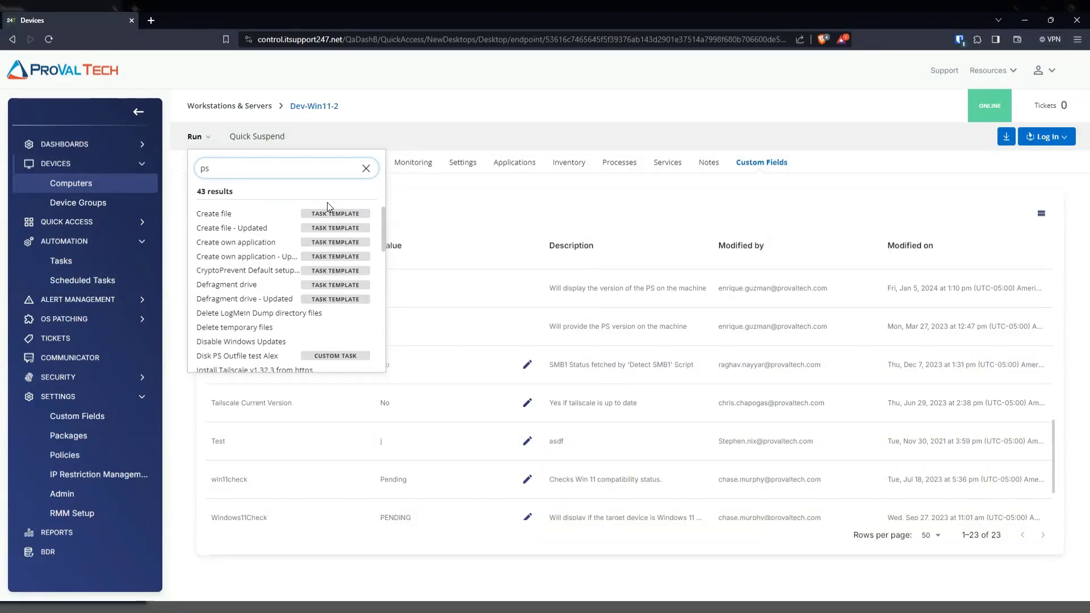
text( ver)
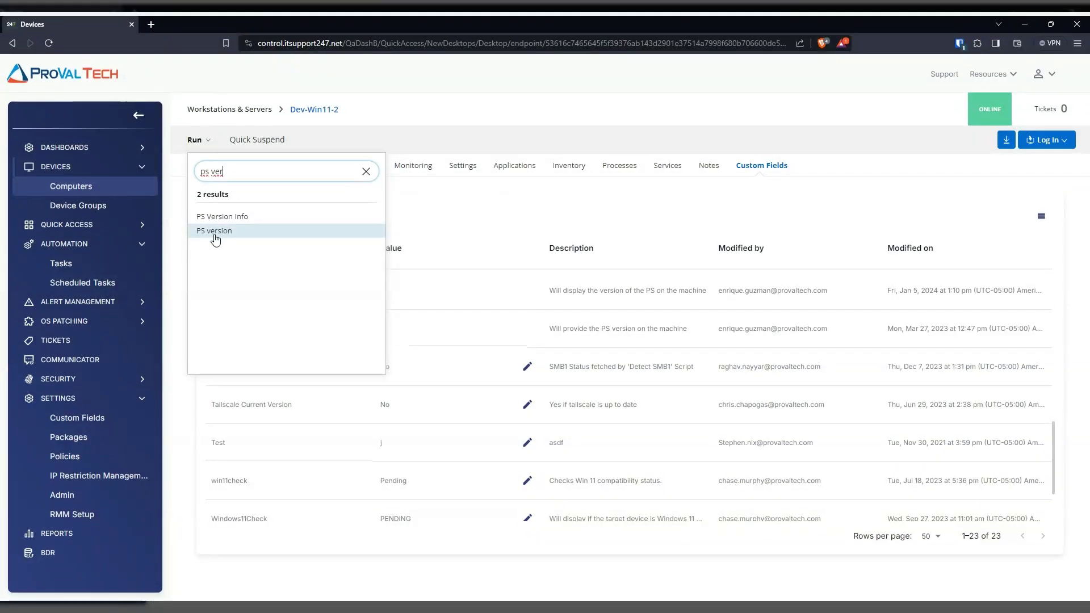
click(215, 230)
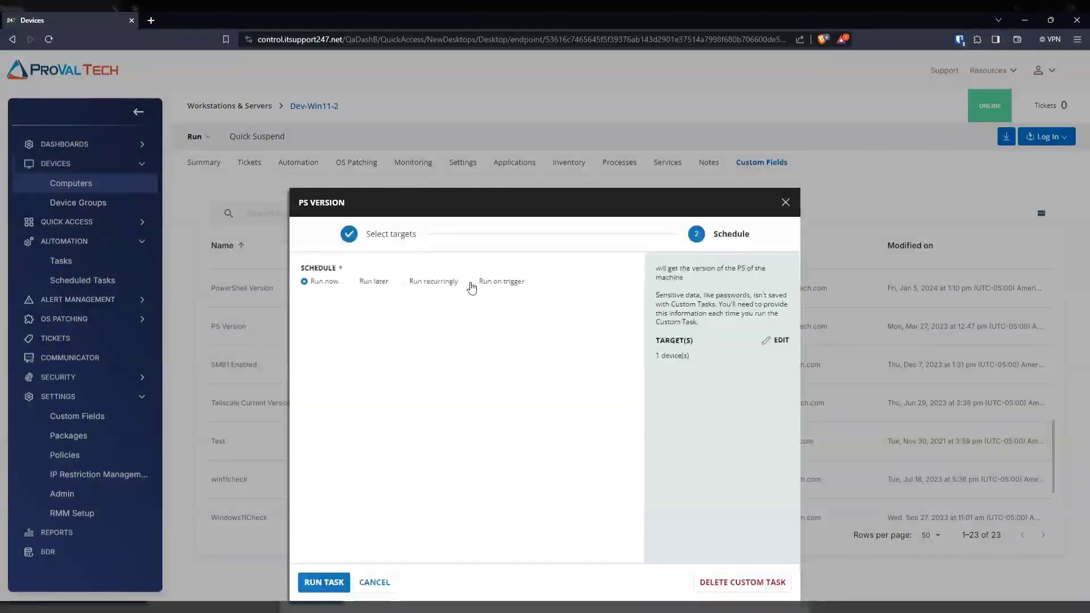
click(318, 583)
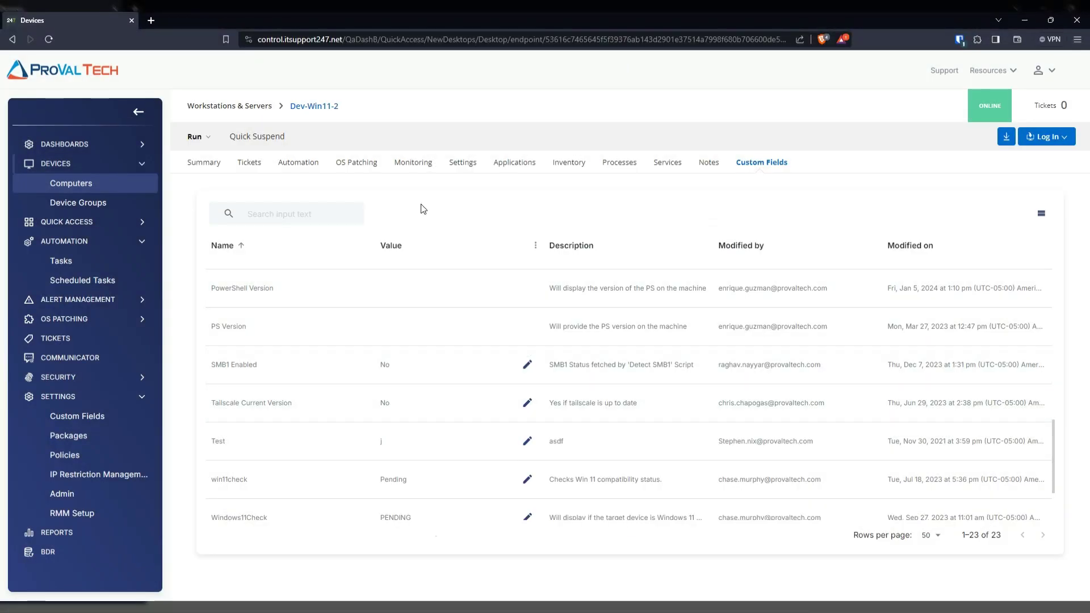
Step: Recheck Dev-Win11-2's automation history until PS version succeeds with output 5.1.22621.2506
click(297, 164)
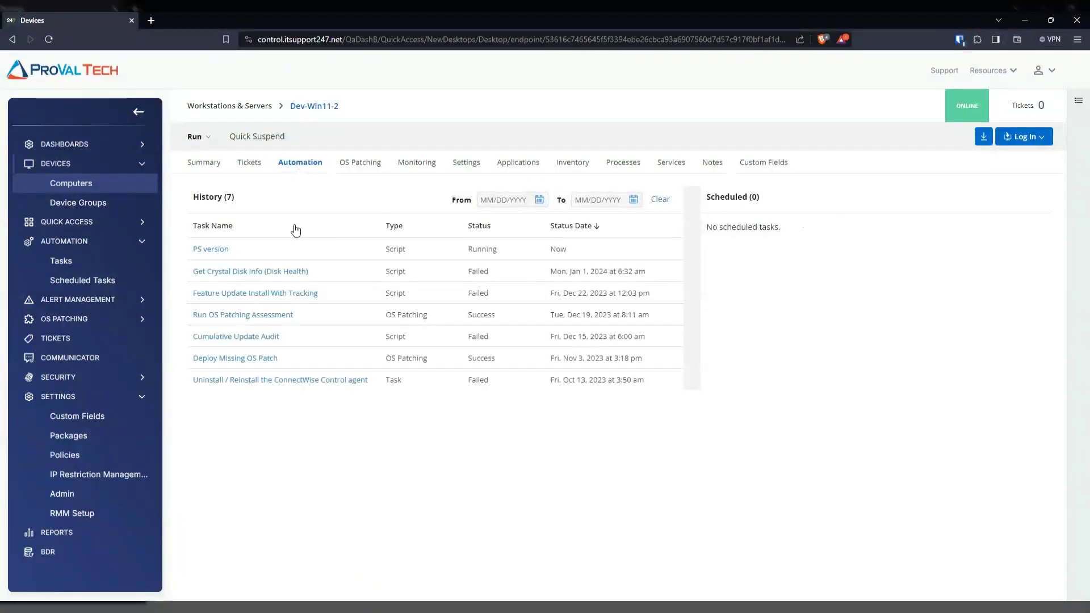
click(49, 39)
click(219, 249)
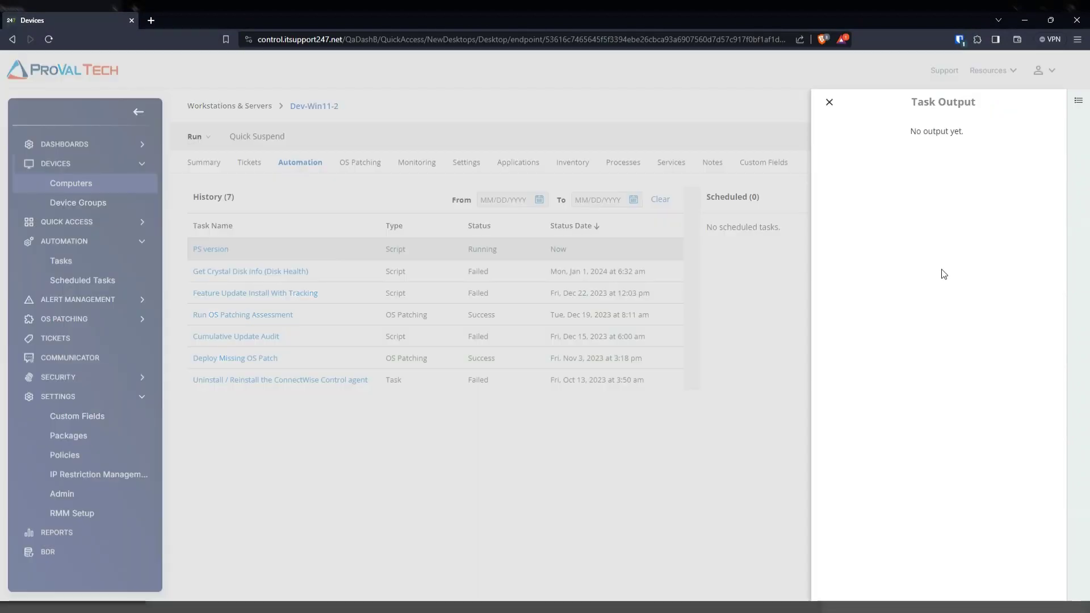
click(828, 103)
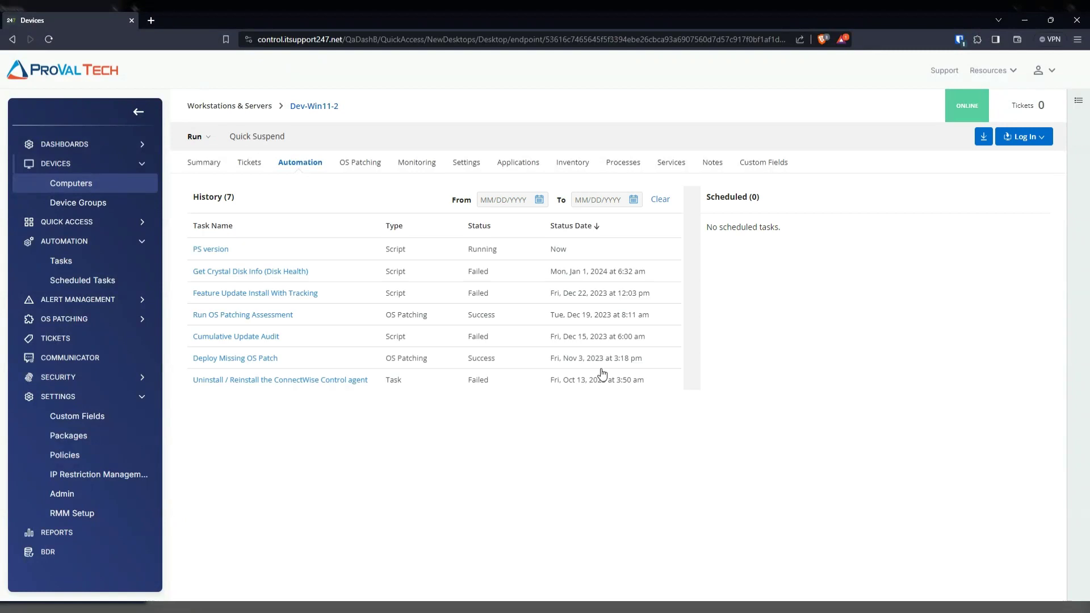
click(211, 250)
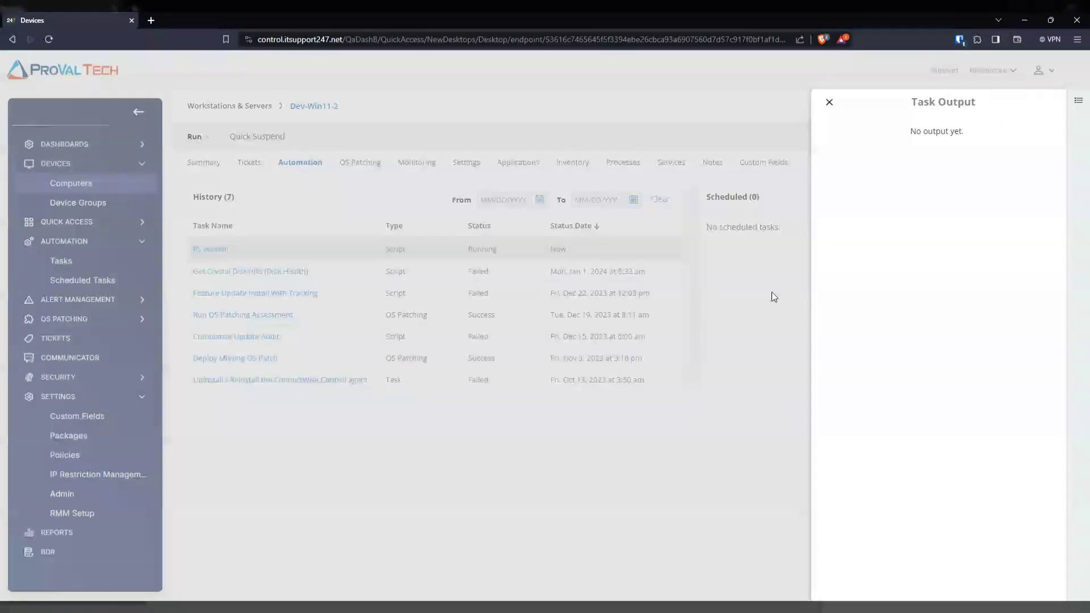
click(829, 102)
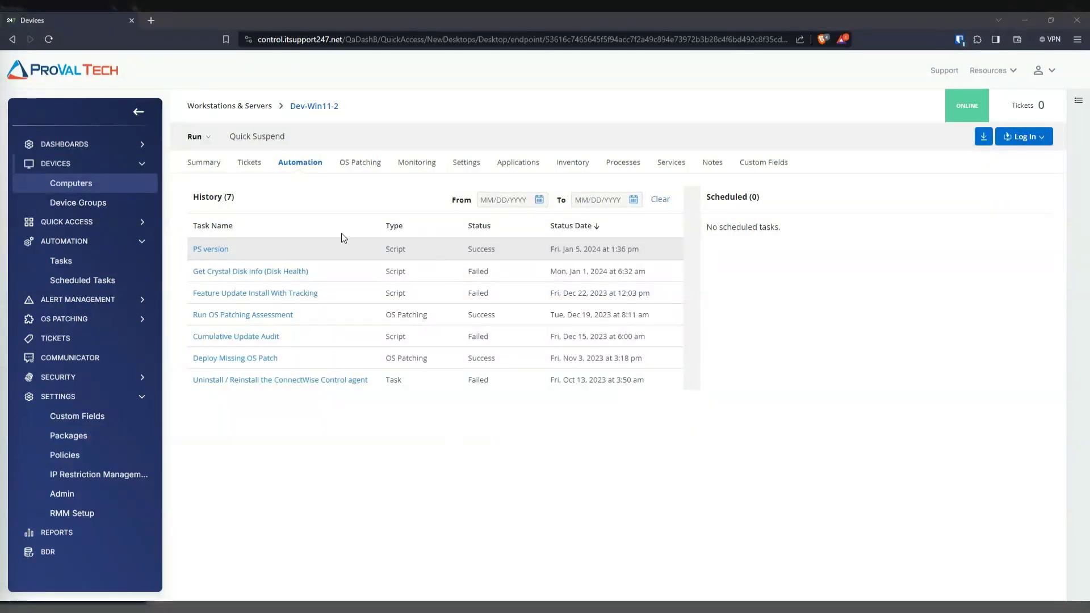
click(258, 248)
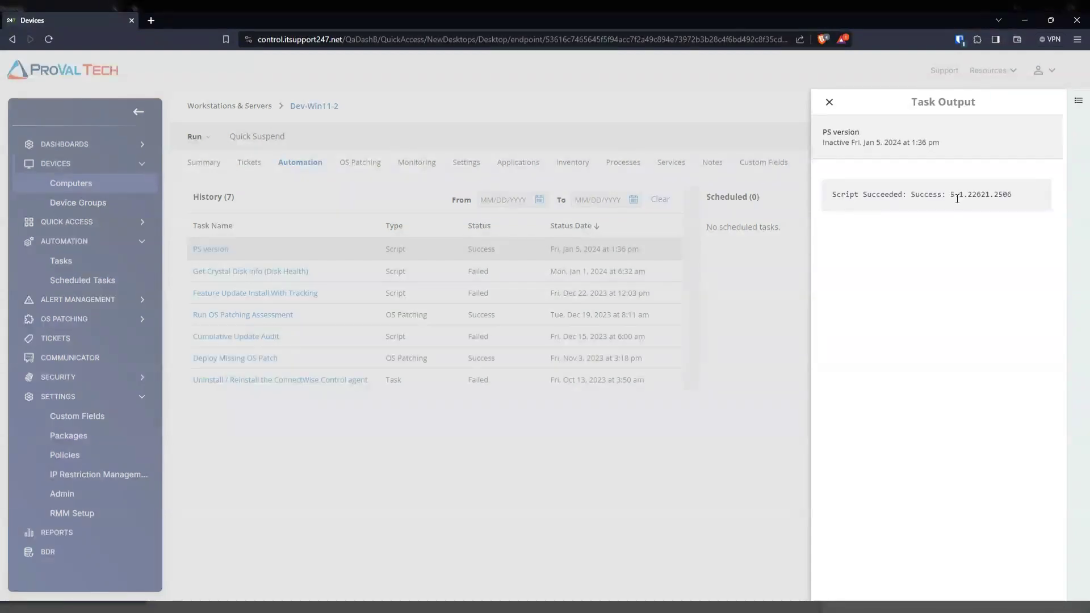
click(829, 102)
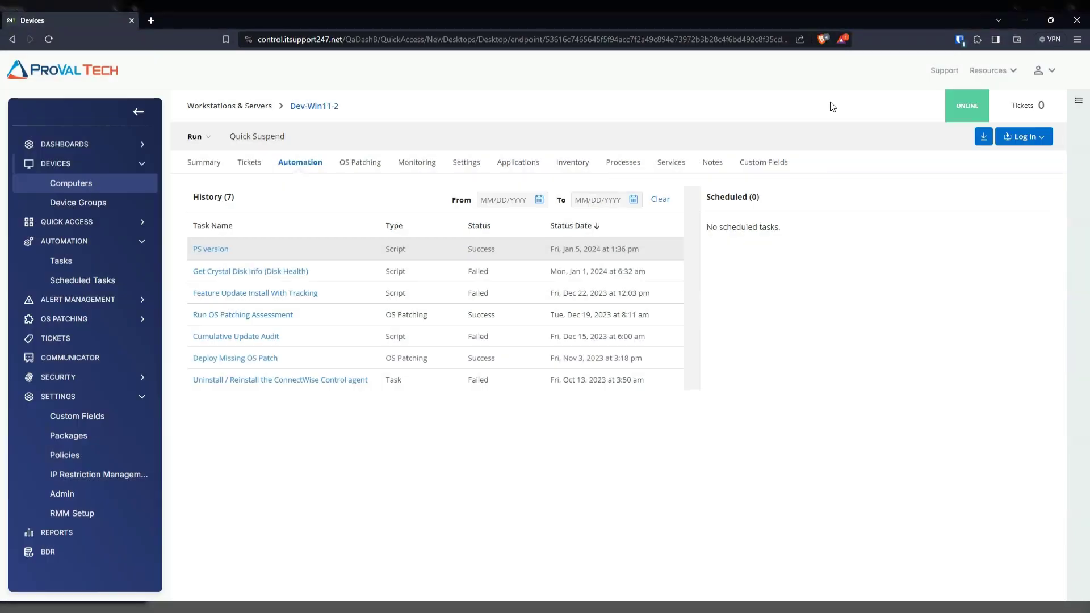
Step: Filter Dev-Win11-2's custom fields by 'ps' to confirm PS Version holds Success: 5.1.22621.2506
click(782, 164)
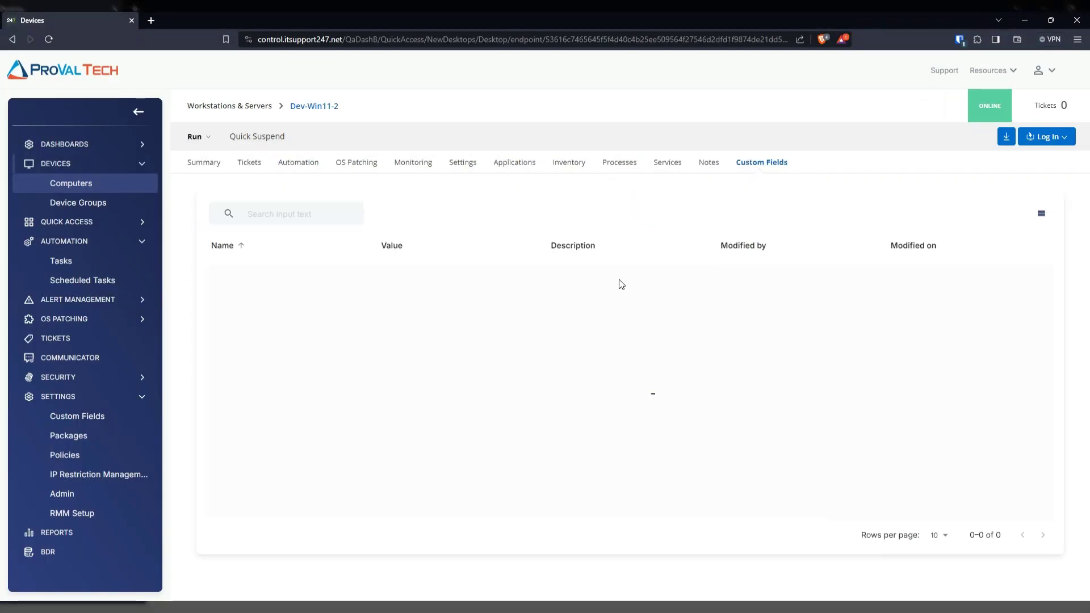
click(282, 213)
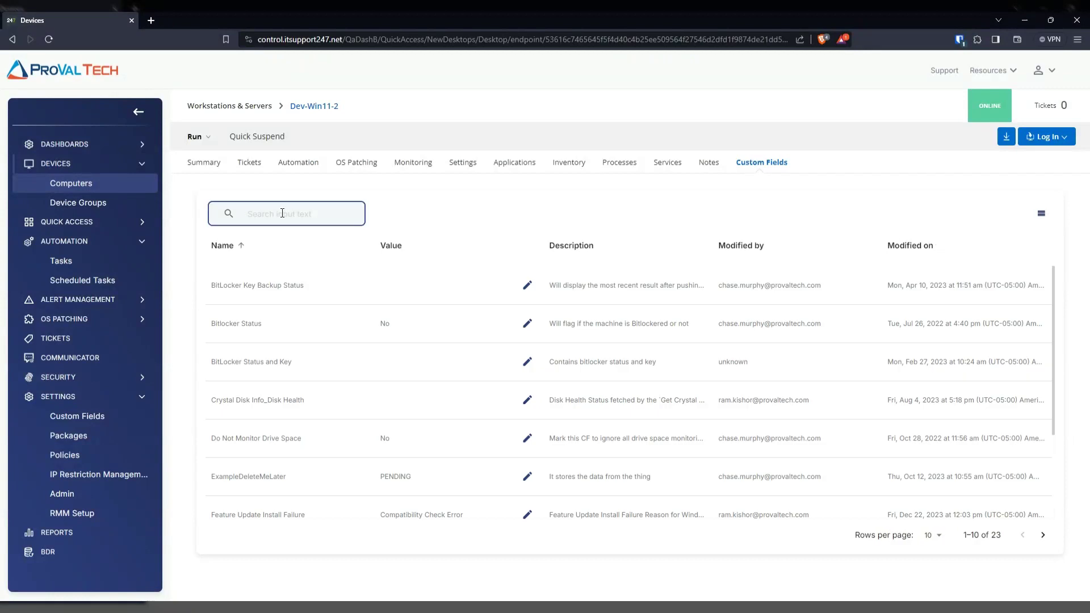
text(ps)
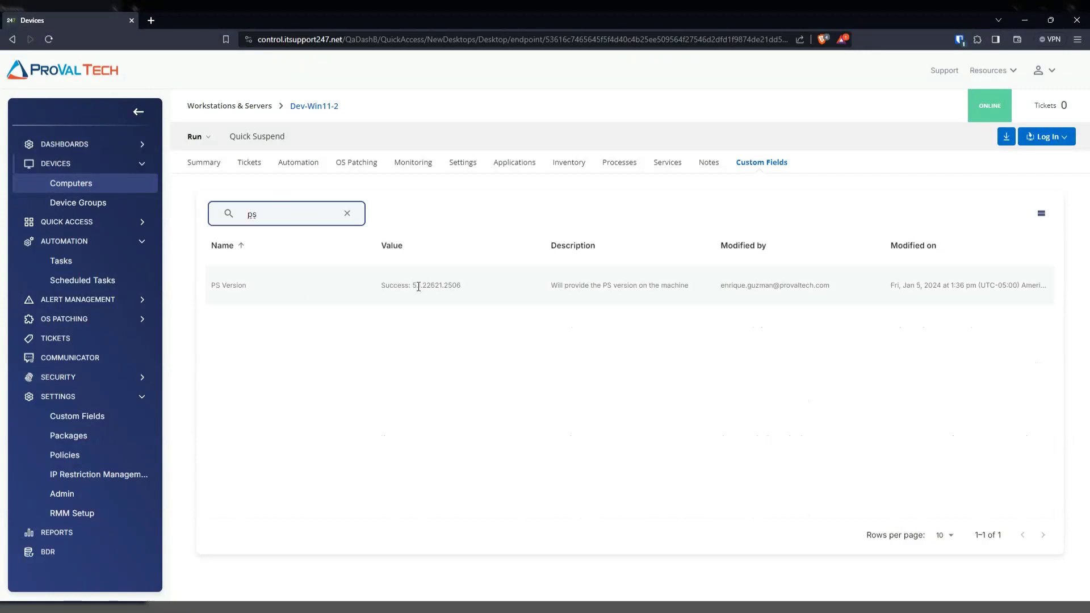